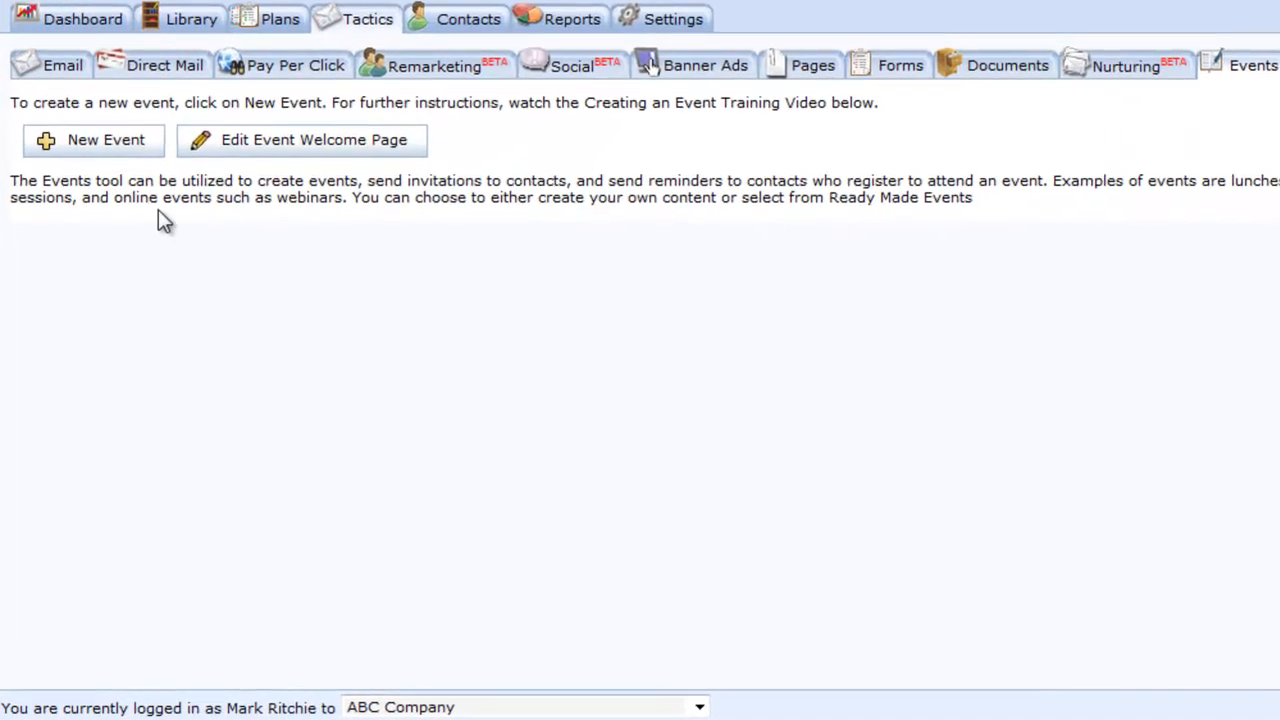
# - Create a new event from the Tactics > Events list to reach the content-source choice
pyautogui.click(122, 158)
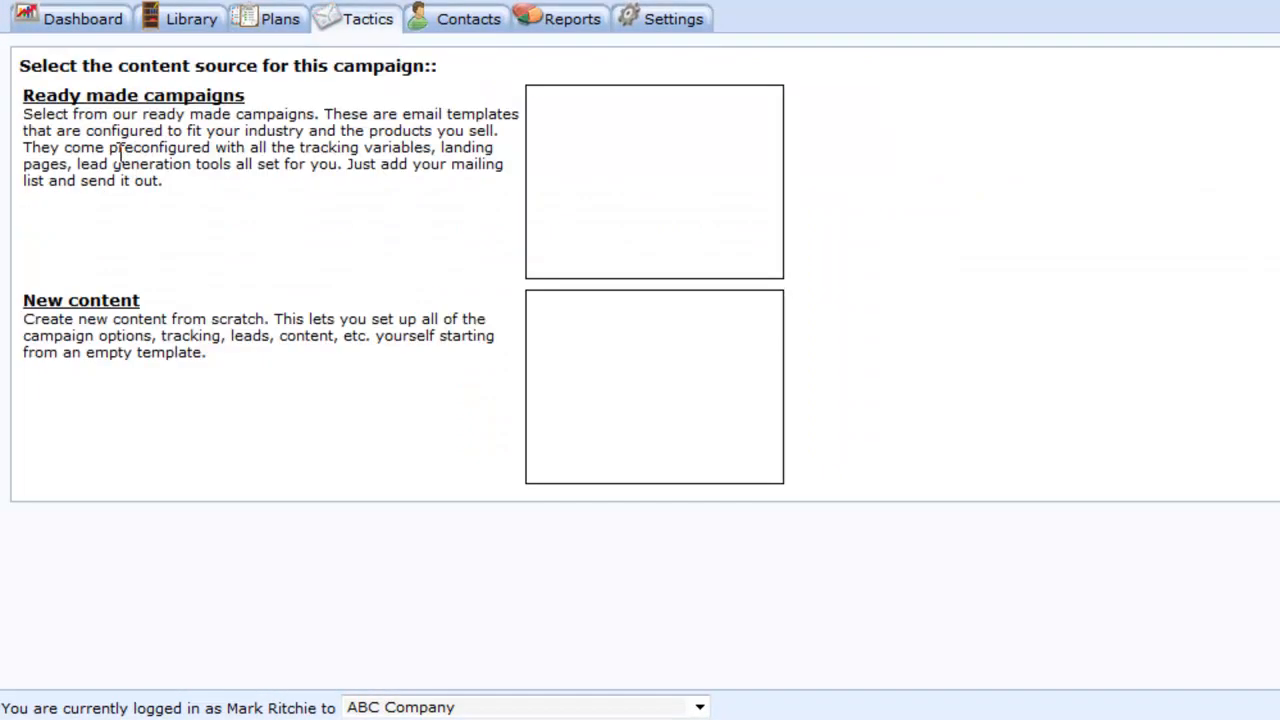
# - Start from new content, naming the event 'Technology Showcase' with description 'This is our first annual technology showcase'
pyautogui.click(116, 306)
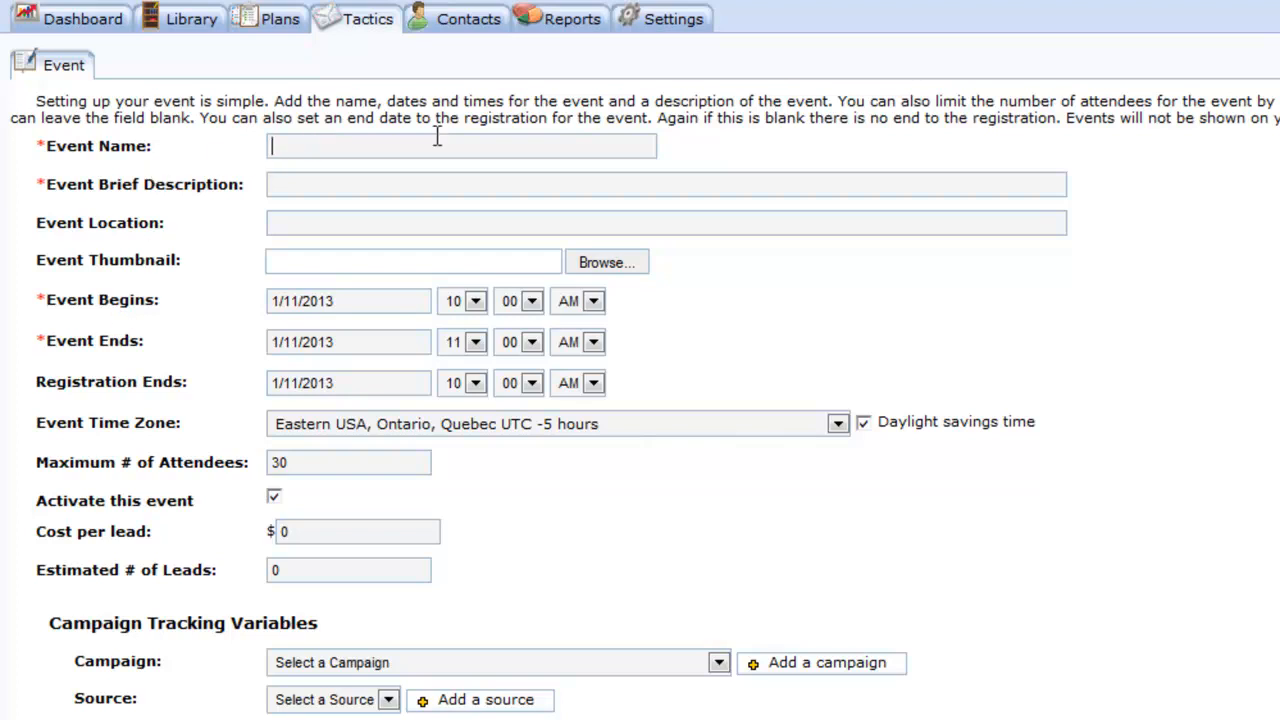
pyautogui.write('Technology Showcase')
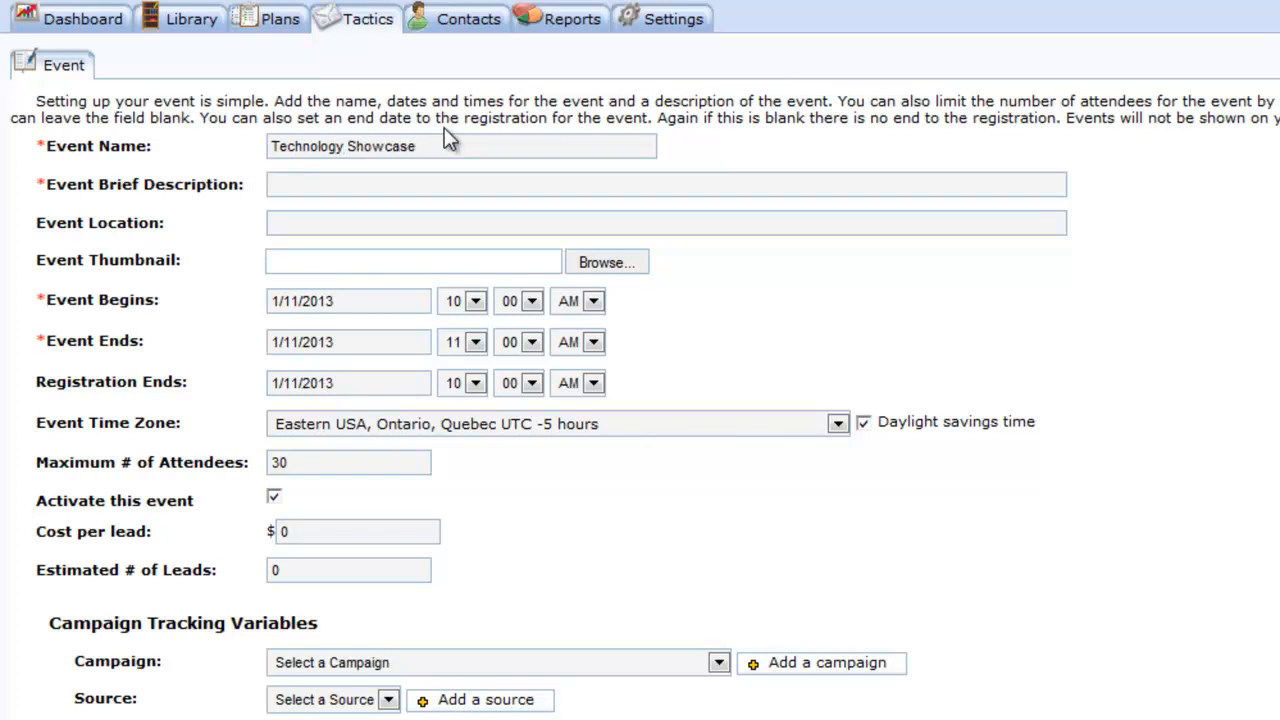
pyautogui.click(425, 181)
pyautogui.write('This is our first annual technology showcase')
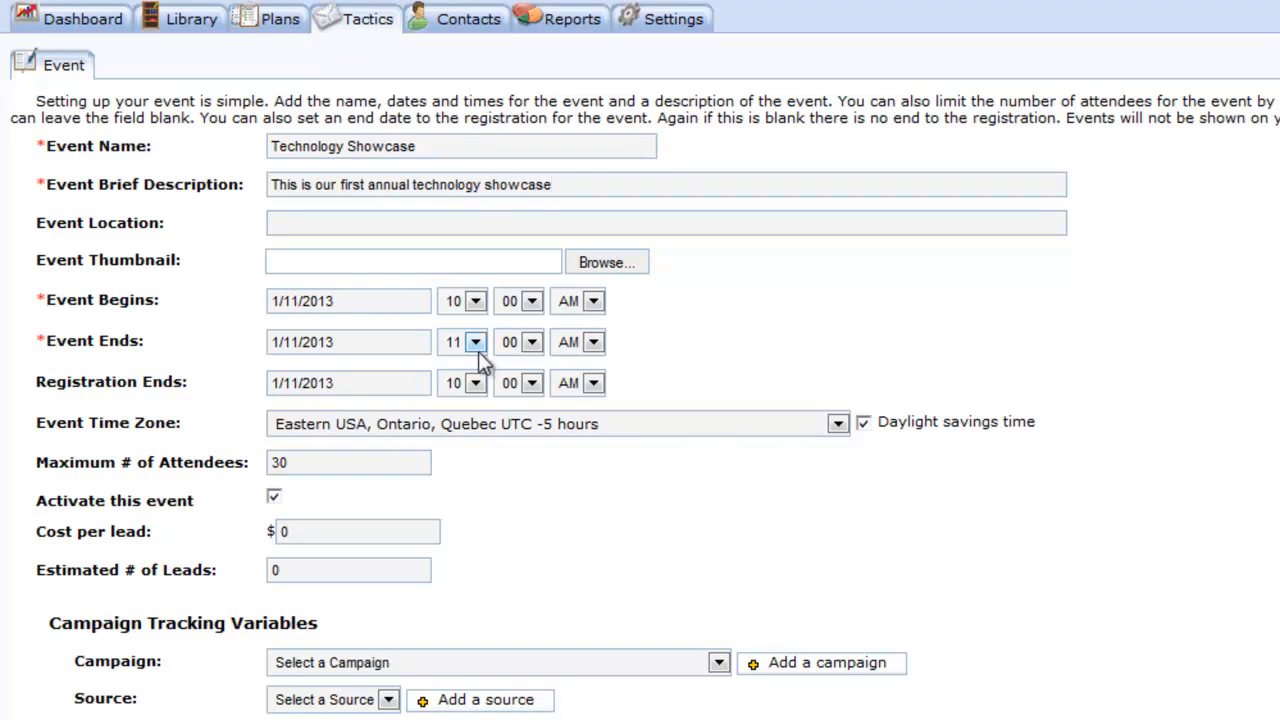
# - Set the event to begin and end on 01/16/2013, ending at 3:00 PM
pyautogui.click(399, 301)
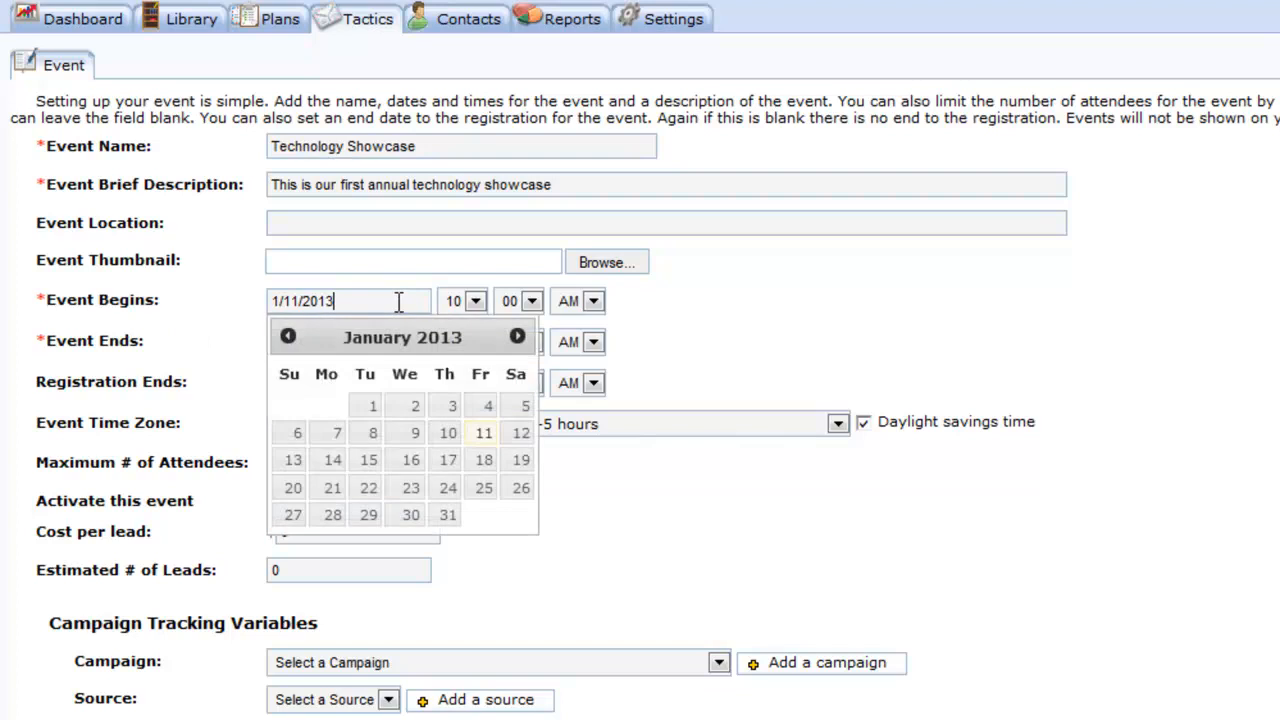
pyautogui.click(412, 462)
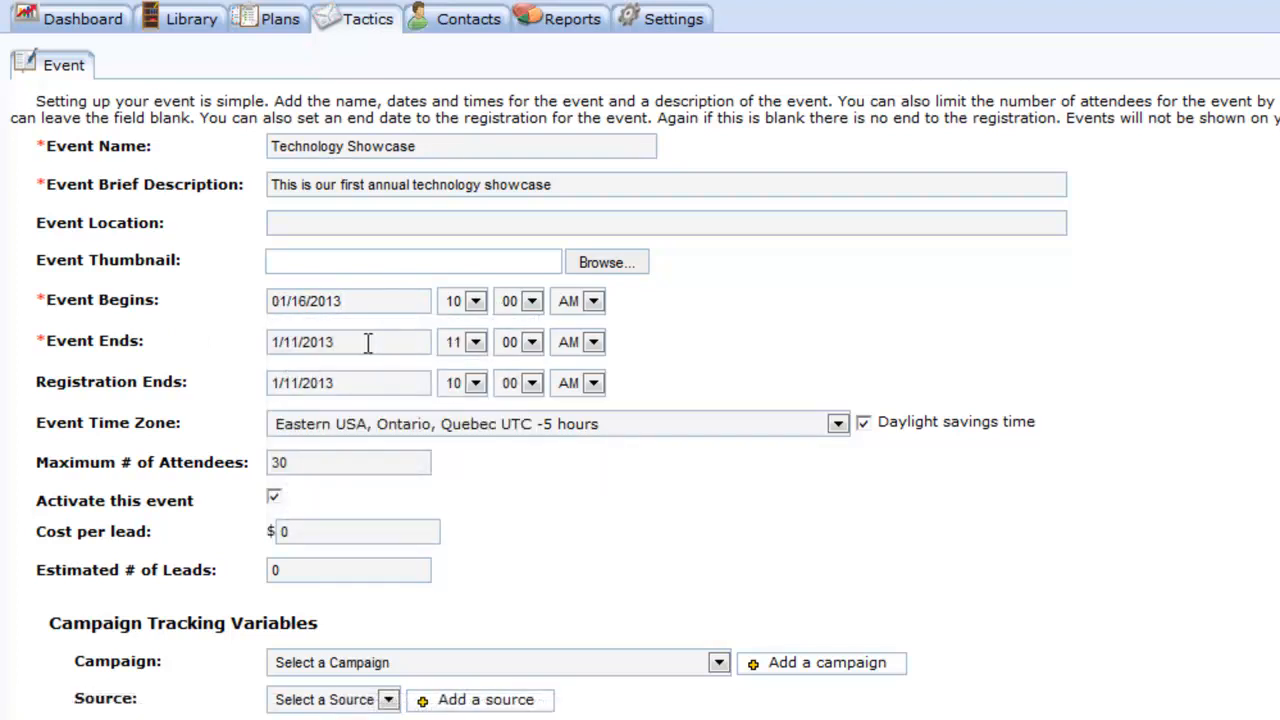
pyautogui.click(368, 342)
pyautogui.click(409, 504)
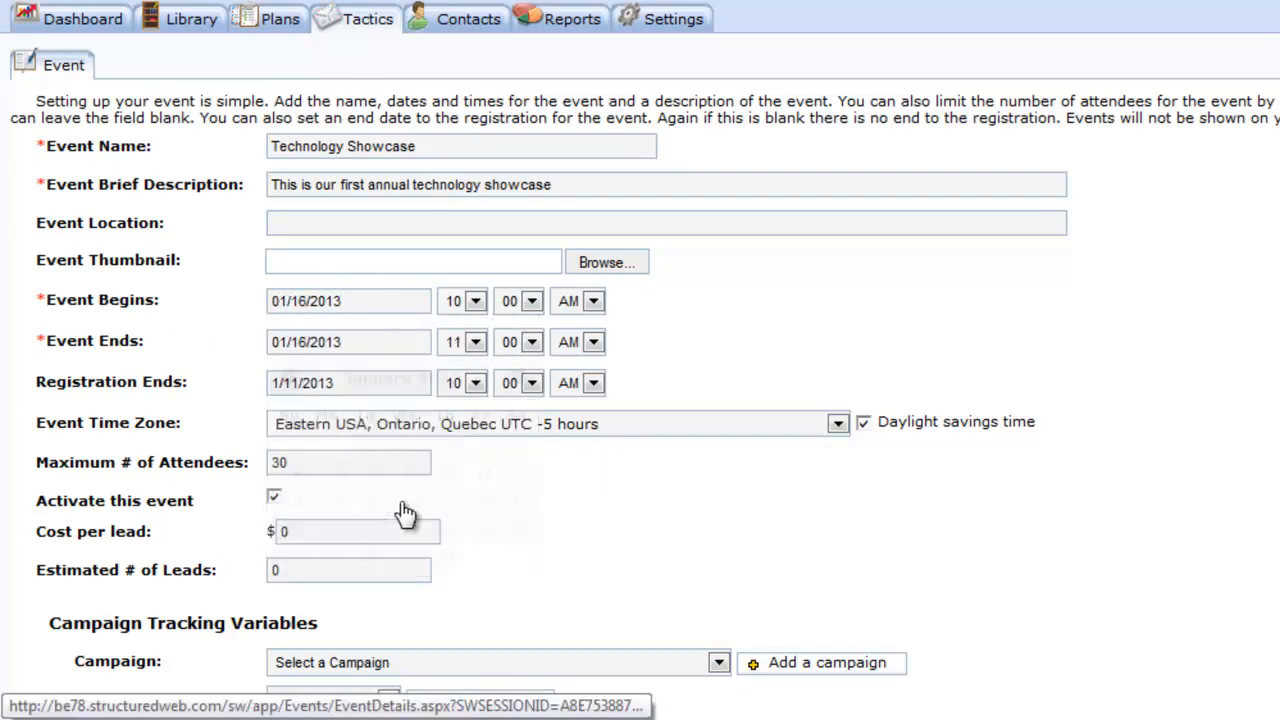
pyautogui.click(476, 343)
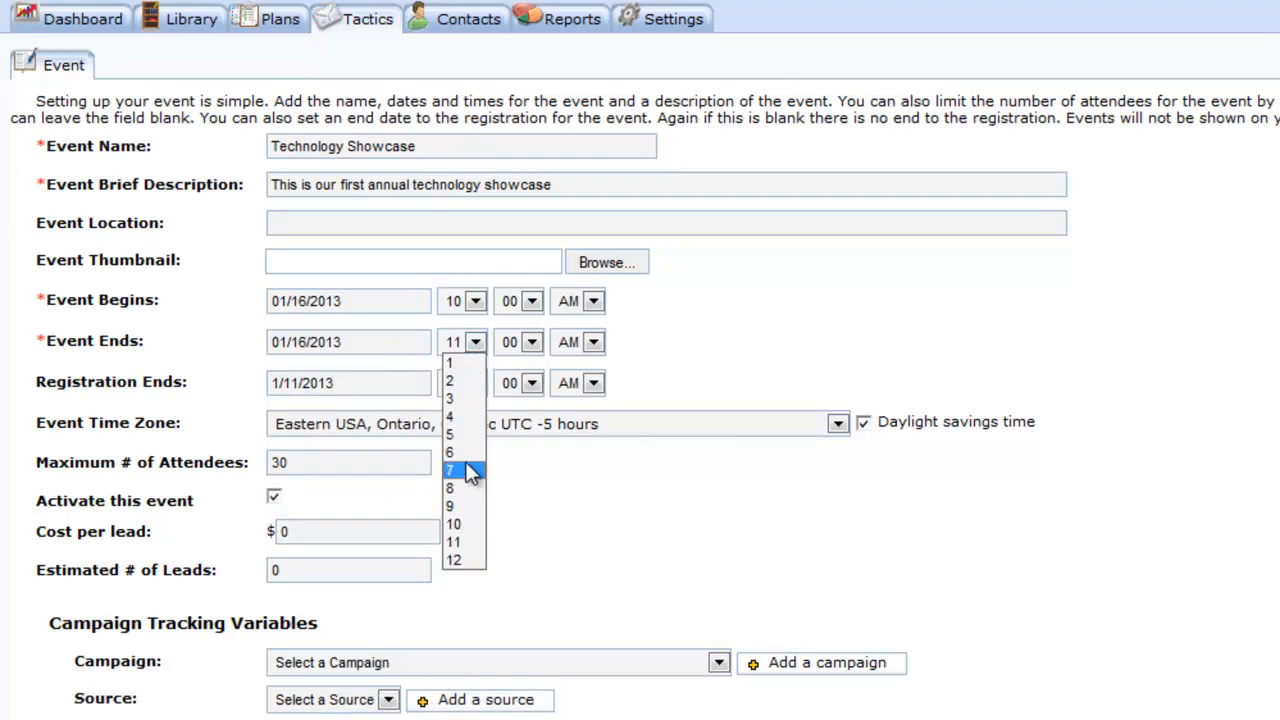
pyautogui.click(451, 399)
pyautogui.click(593, 342)
pyautogui.click(580, 379)
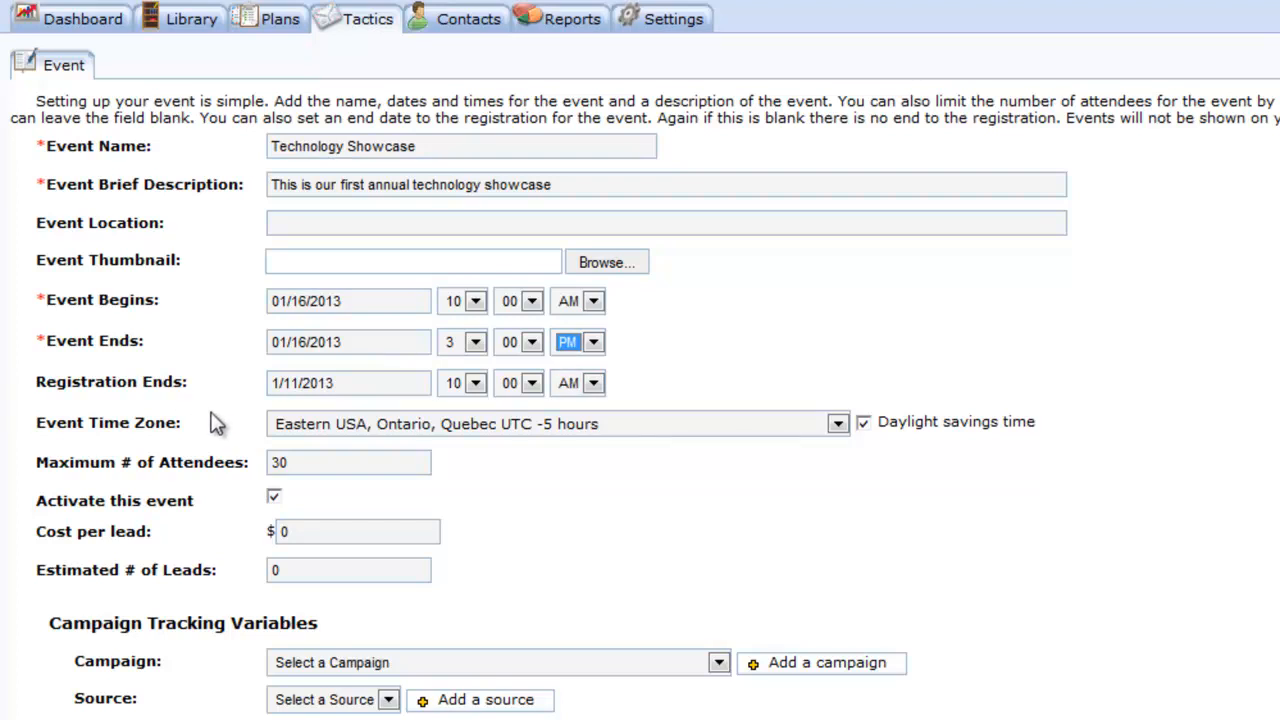
# - Close registration at 9:00 AM on 01/16/2013
pyautogui.click(342, 380)
pyautogui.click(405, 542)
pyautogui.click(468, 383)
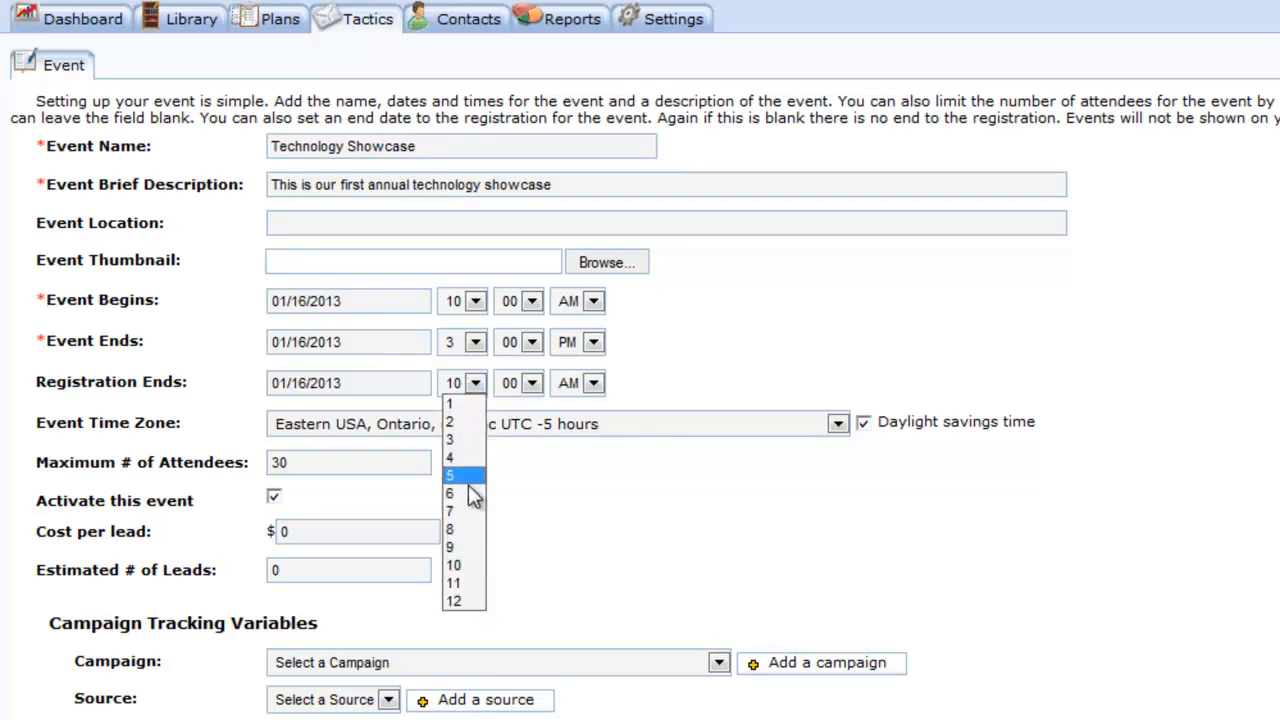
pyautogui.click(467, 549)
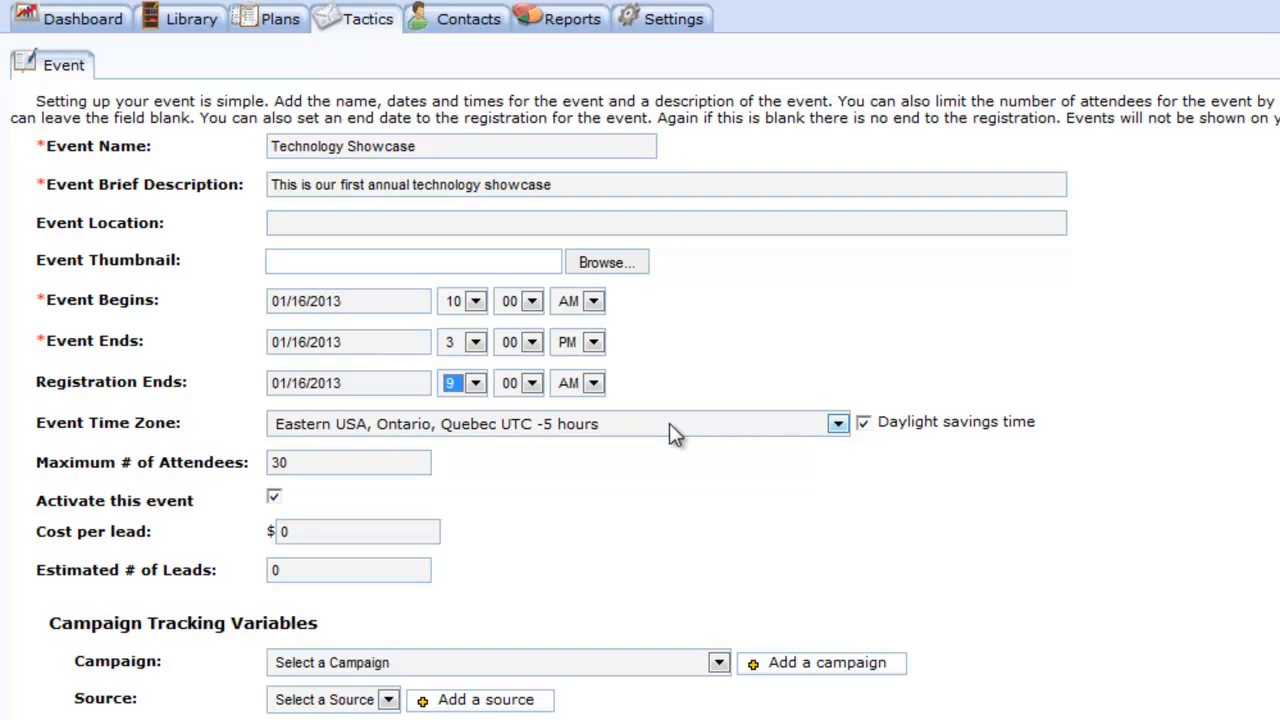
# - Keep the 30-attendee maximum and save the event details with Save & Continue
pyautogui.click(314, 462)
pyautogui.scroll(-3, 674, 506)
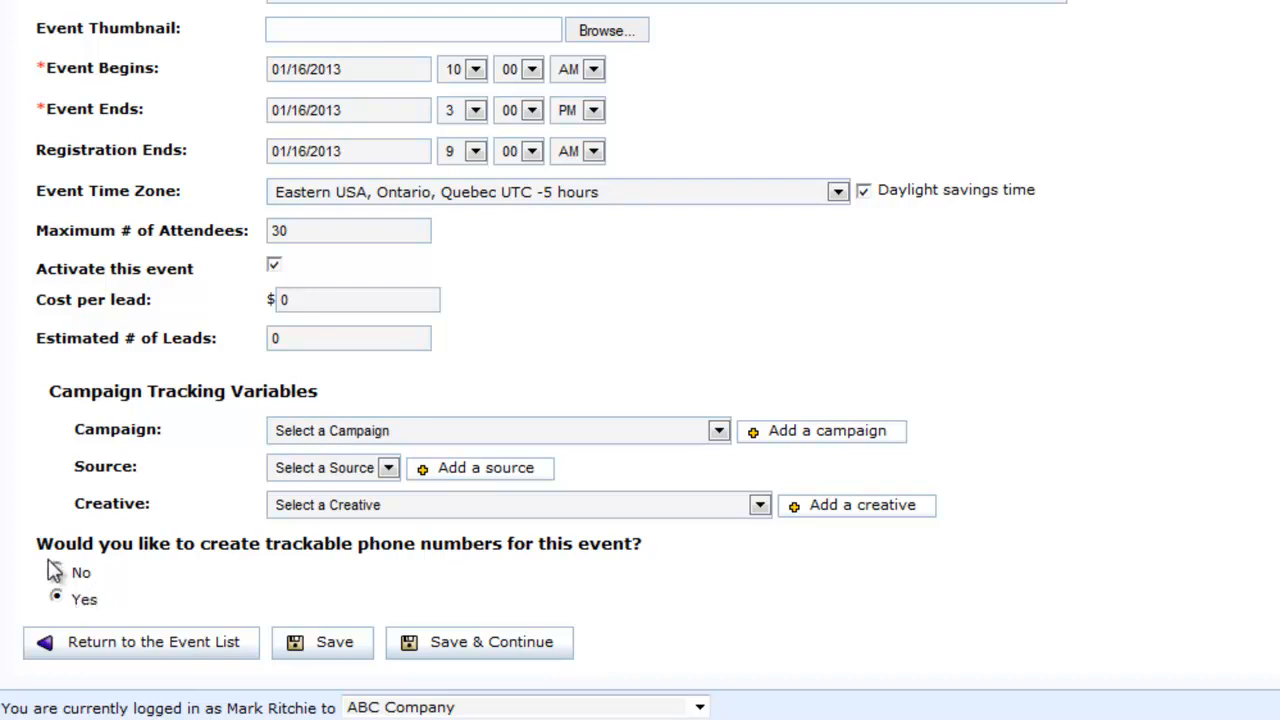
pyautogui.click(468, 652)
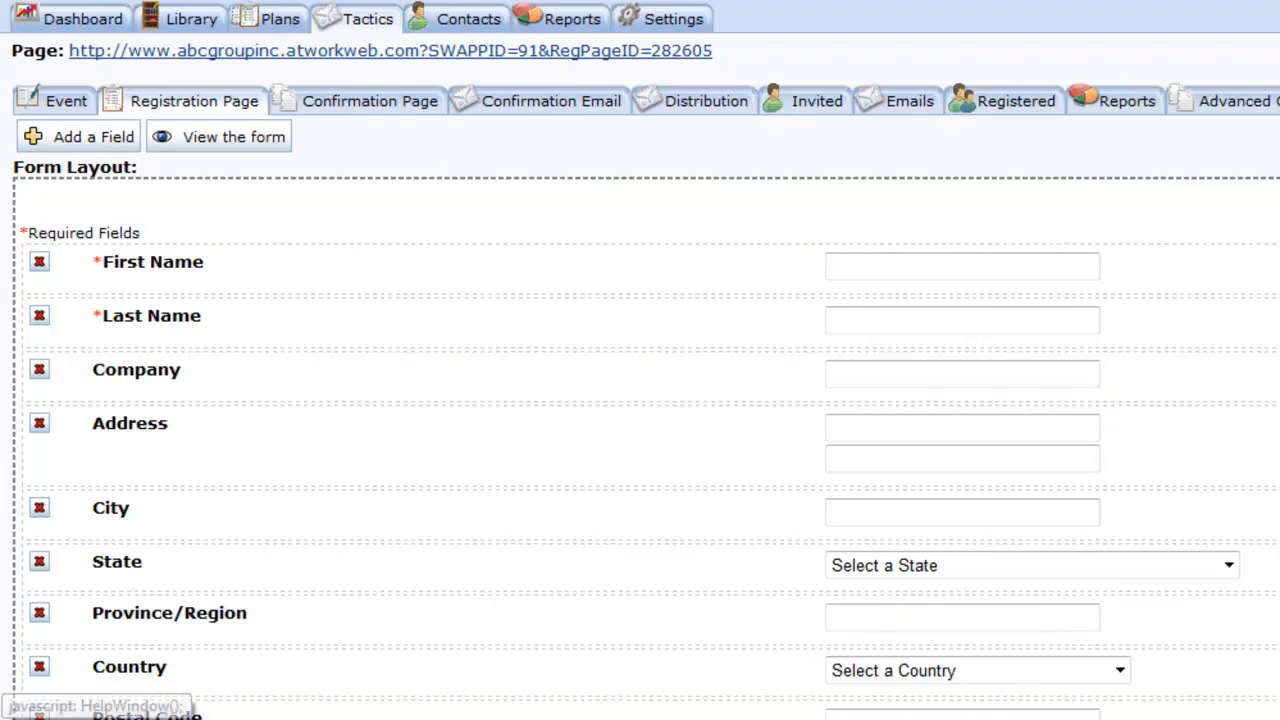
# - Remove the Country and Province/Region fields from the registration form
pyautogui.scroll(-5, 640, 360)
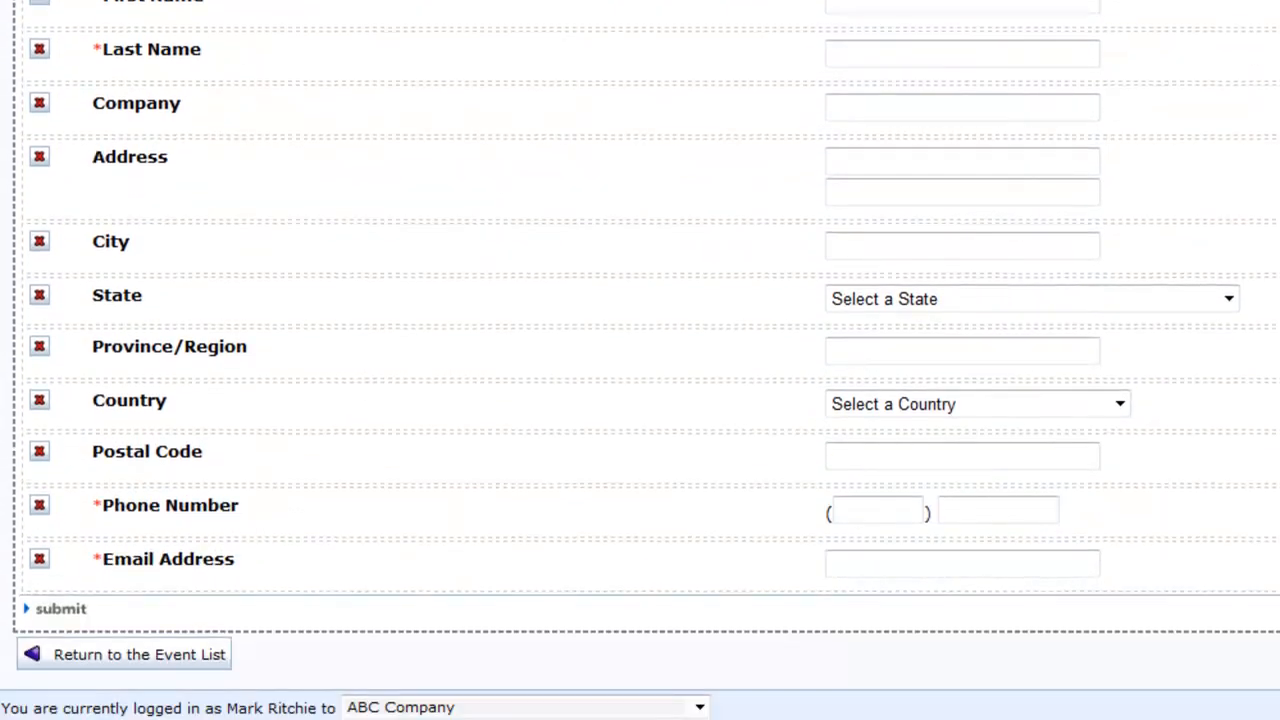
pyautogui.scroll(3, 640, 360)
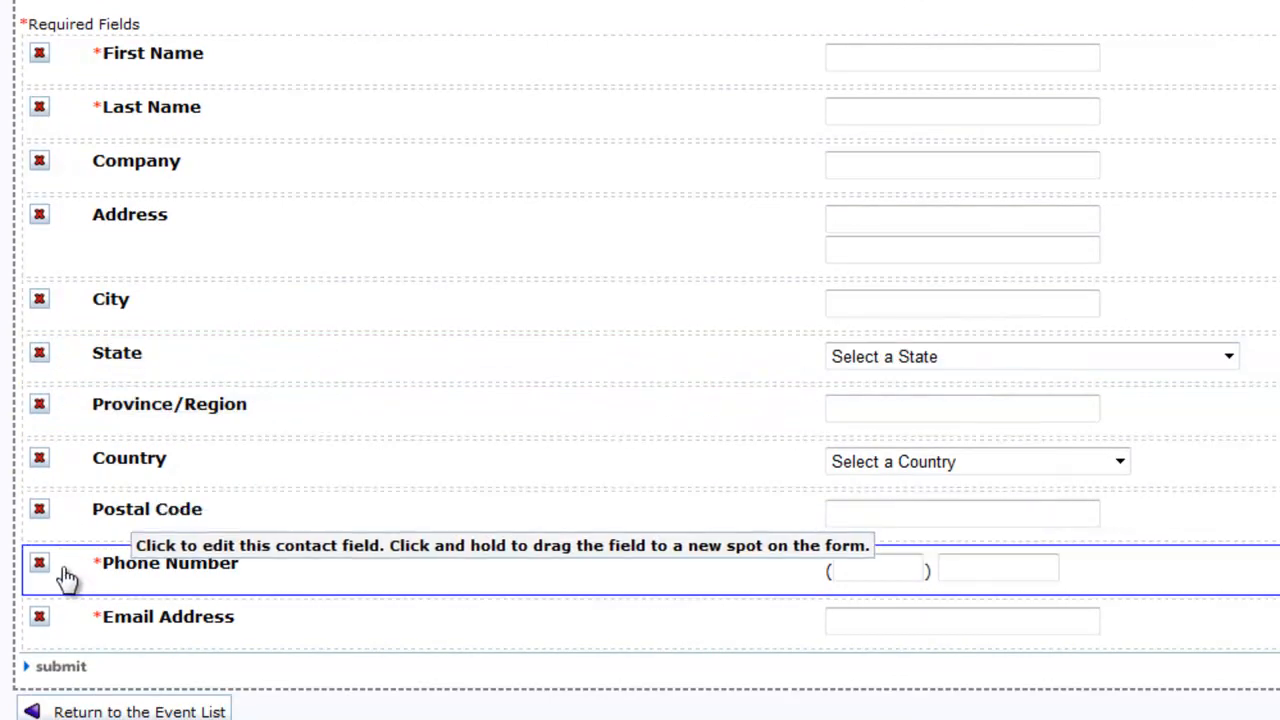
pyautogui.click(40, 461)
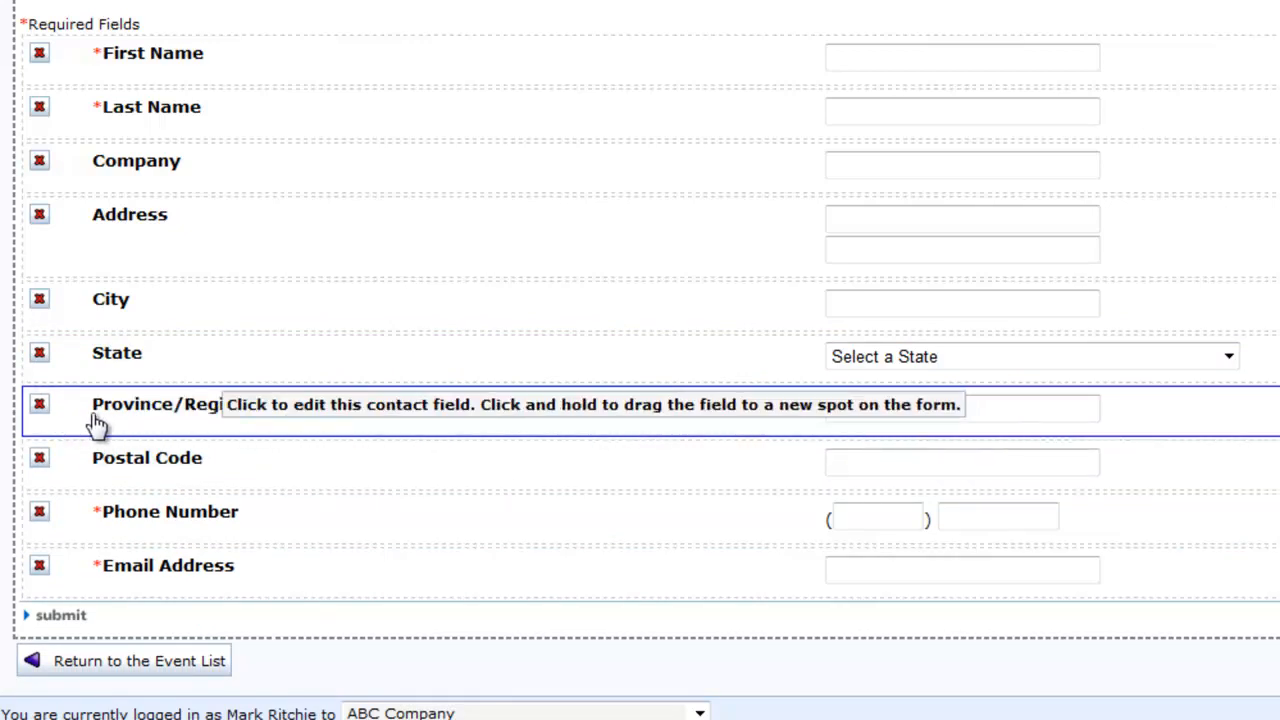
pyautogui.click(40, 407)
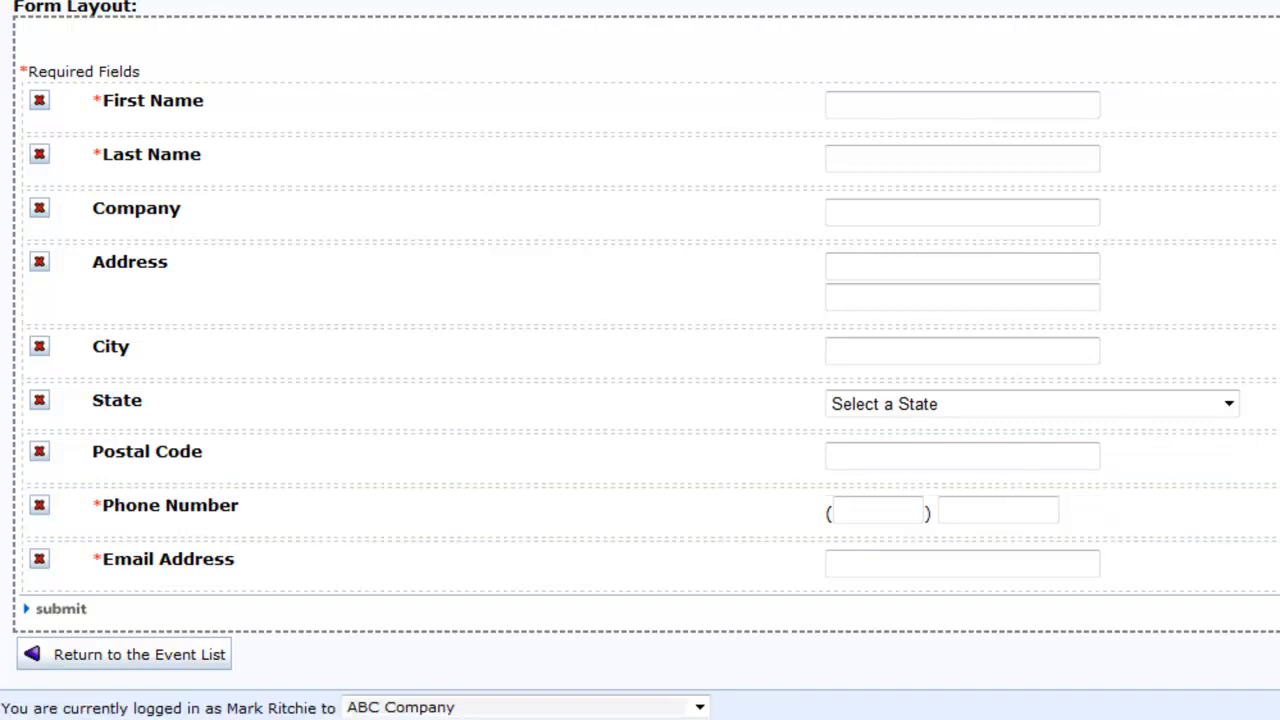
# - Bring up the Add a field dialog for the registration form
pyautogui.scroll(2, 640, 360)
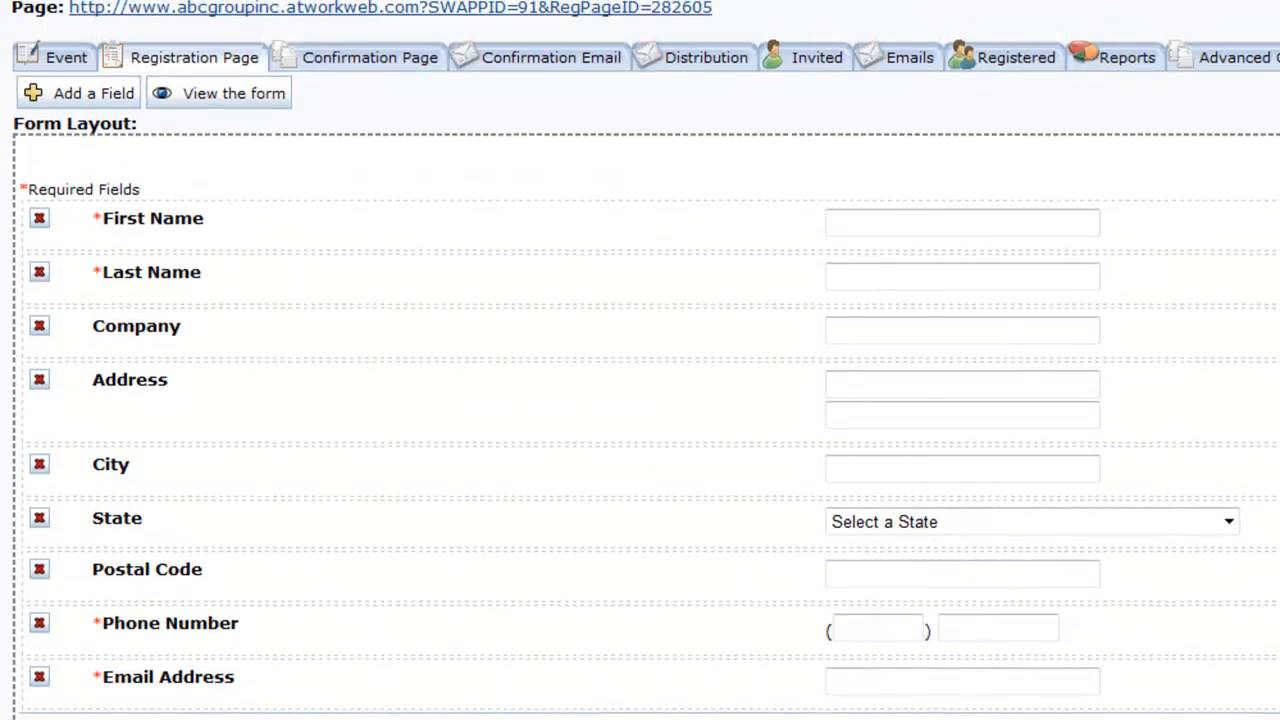
pyautogui.scroll(1, 640, 240)
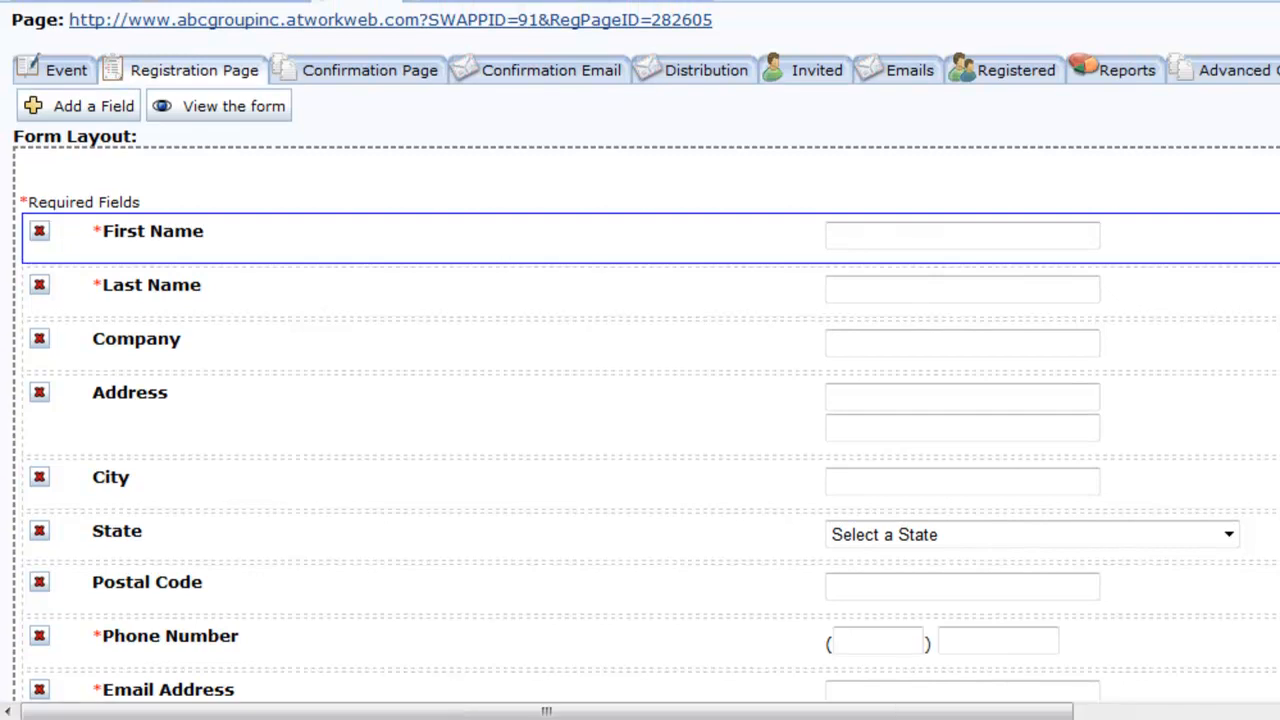
pyautogui.click(97, 107)
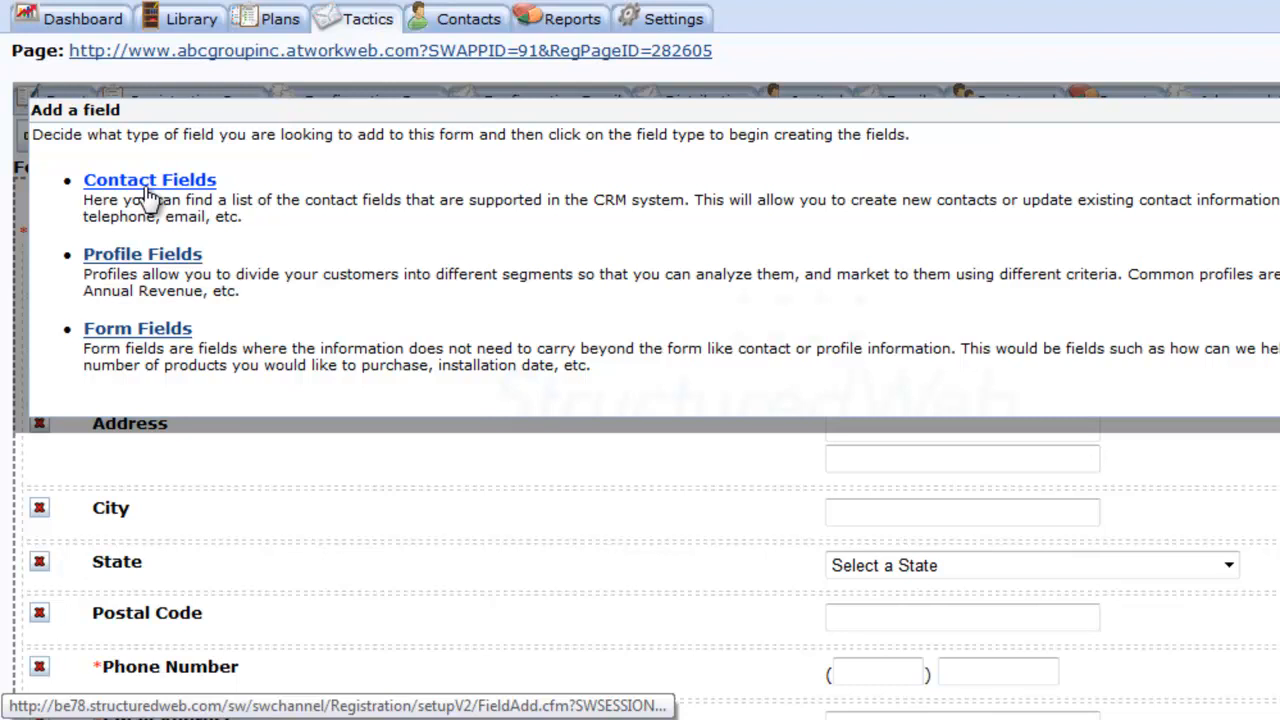
# - Add an optional Text Area form field named 'Additional Comments' and save it
pyautogui.click(100, 340)
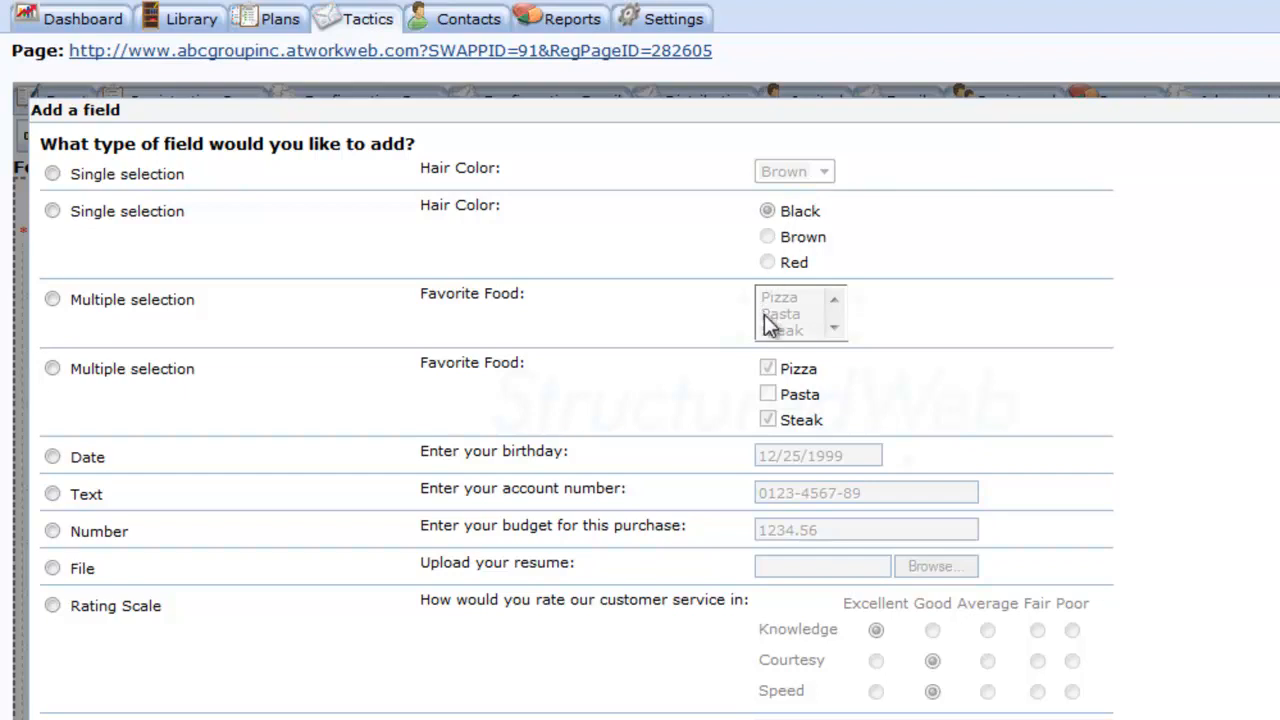
pyautogui.click(766, 368)
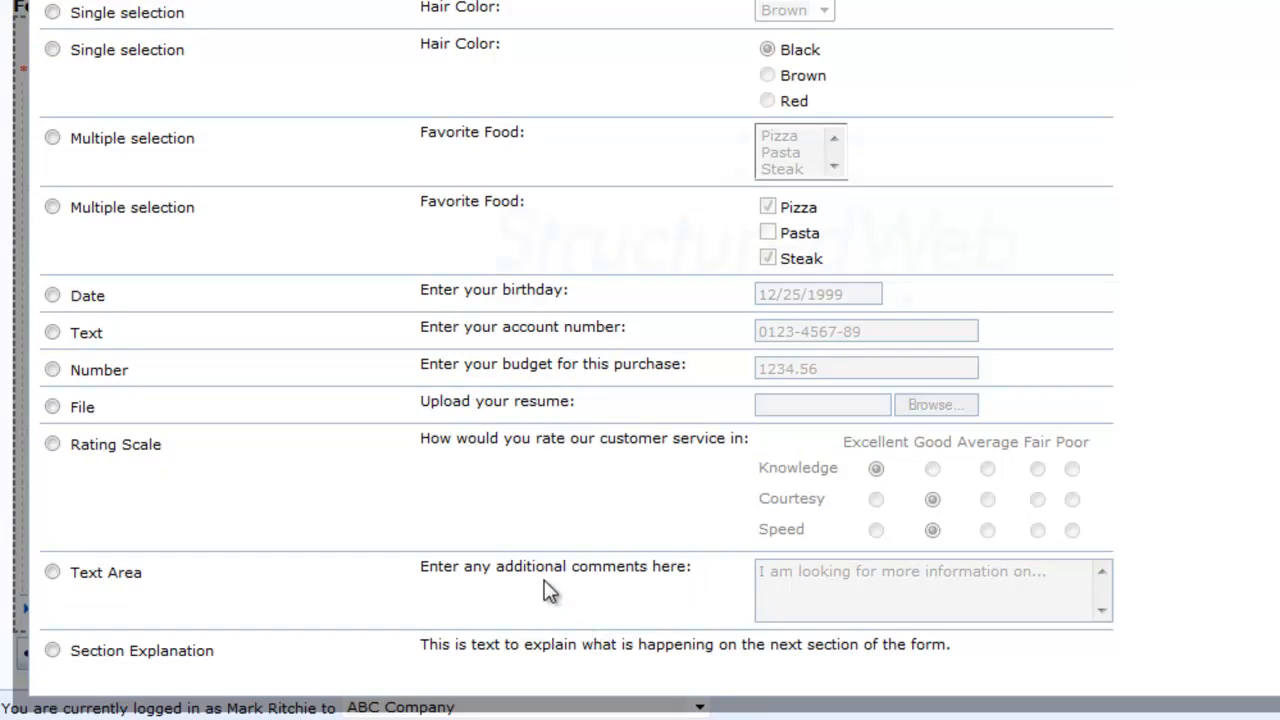
pyautogui.click(52, 572)
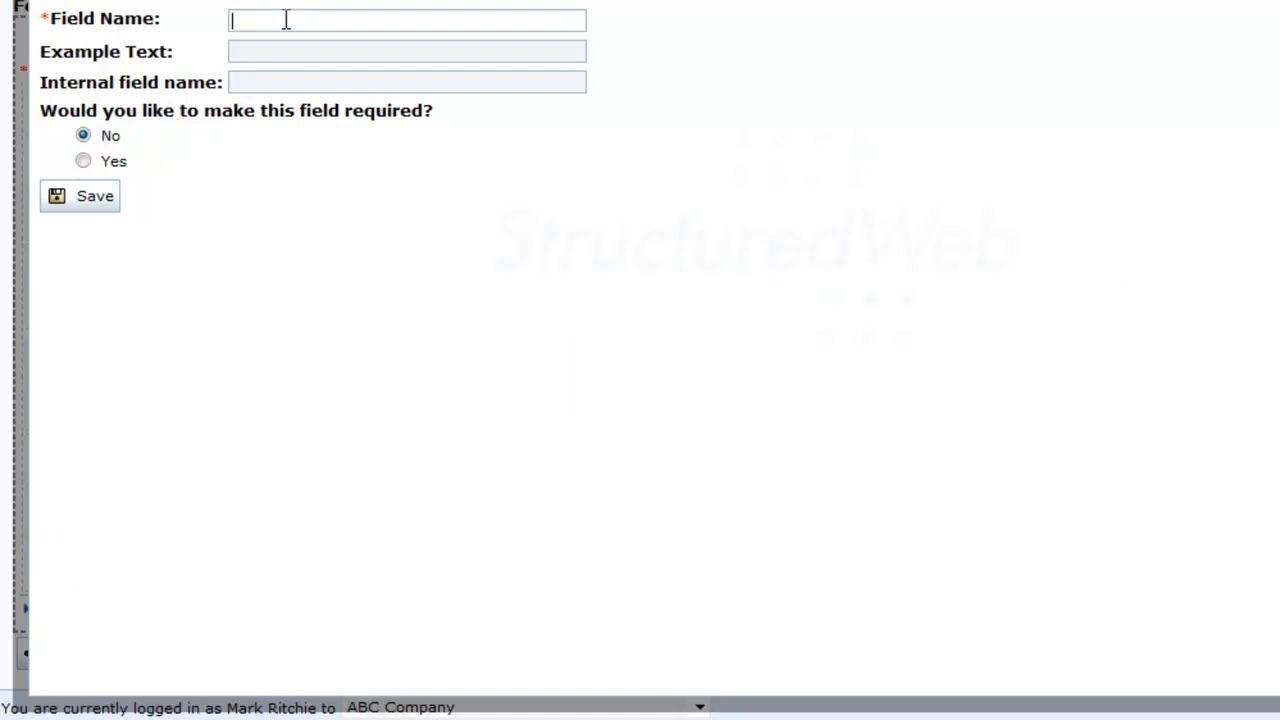
pyautogui.write('Additional ')
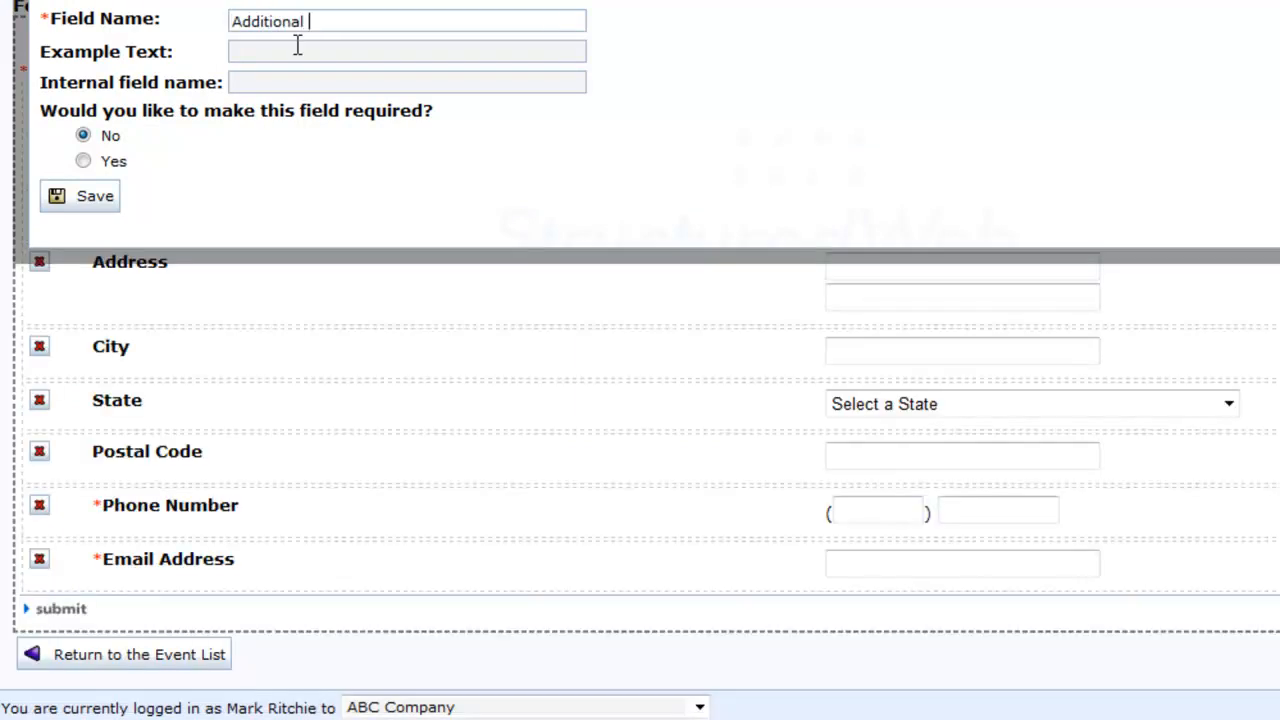
pyautogui.write('Comments')
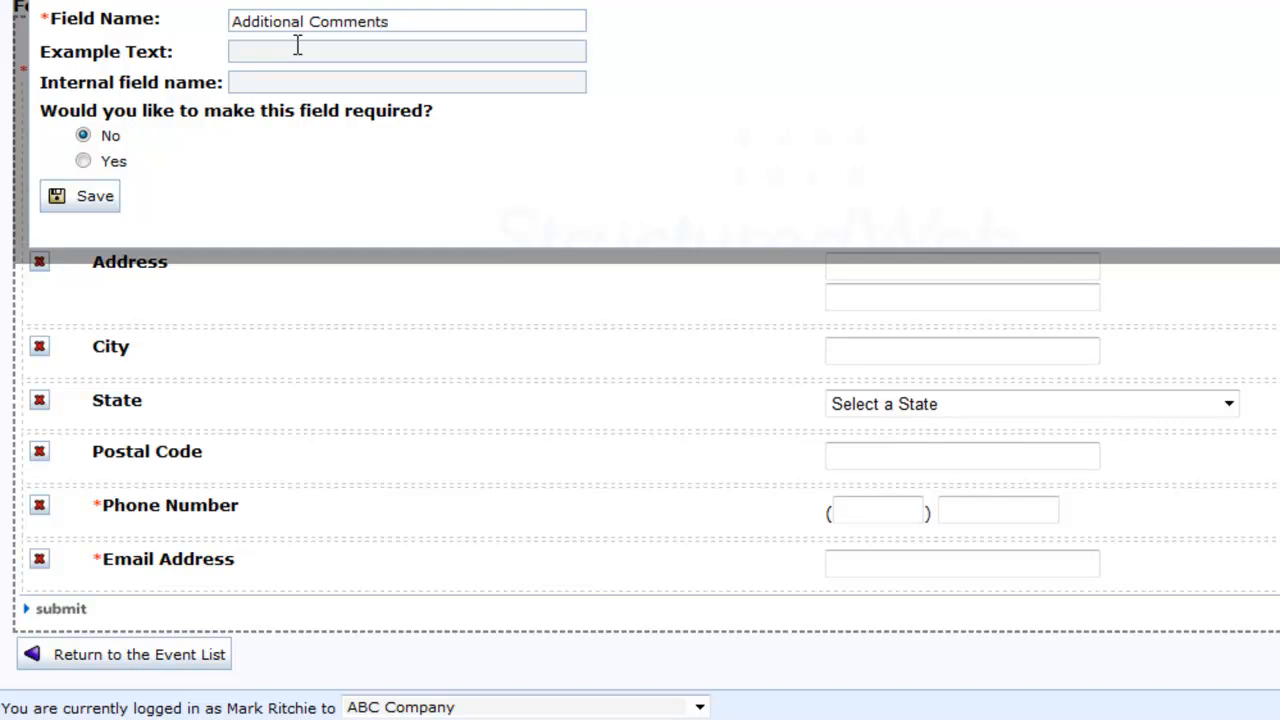
pyautogui.click(75, 199)
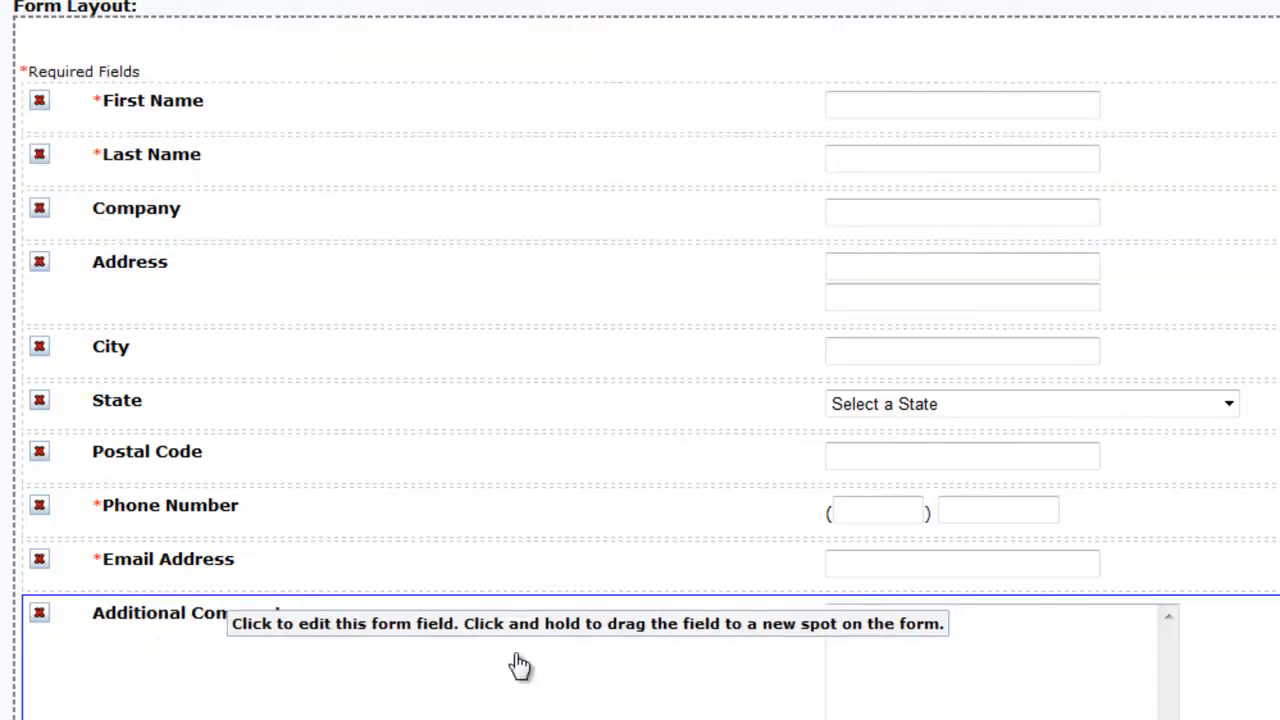
pyautogui.scroll(-2, 640, 360)
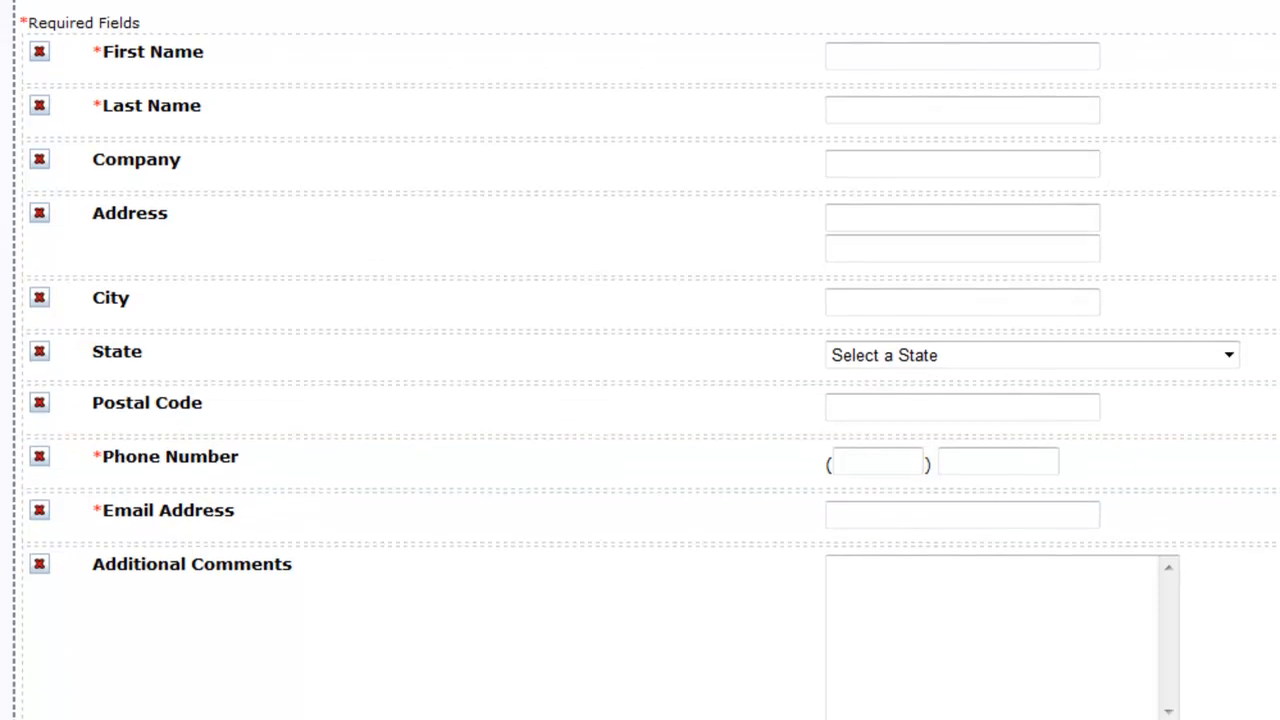
pyautogui.scroll(3, 640, 360)
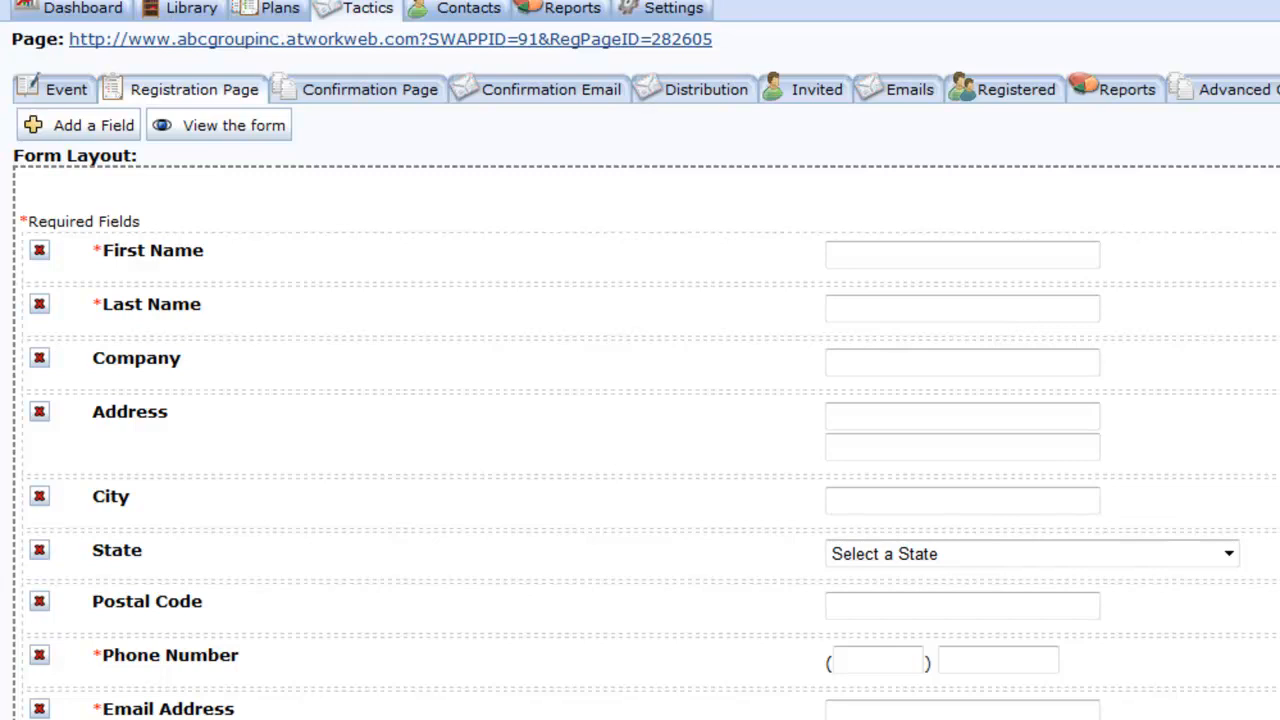
pyautogui.click(575, 192)
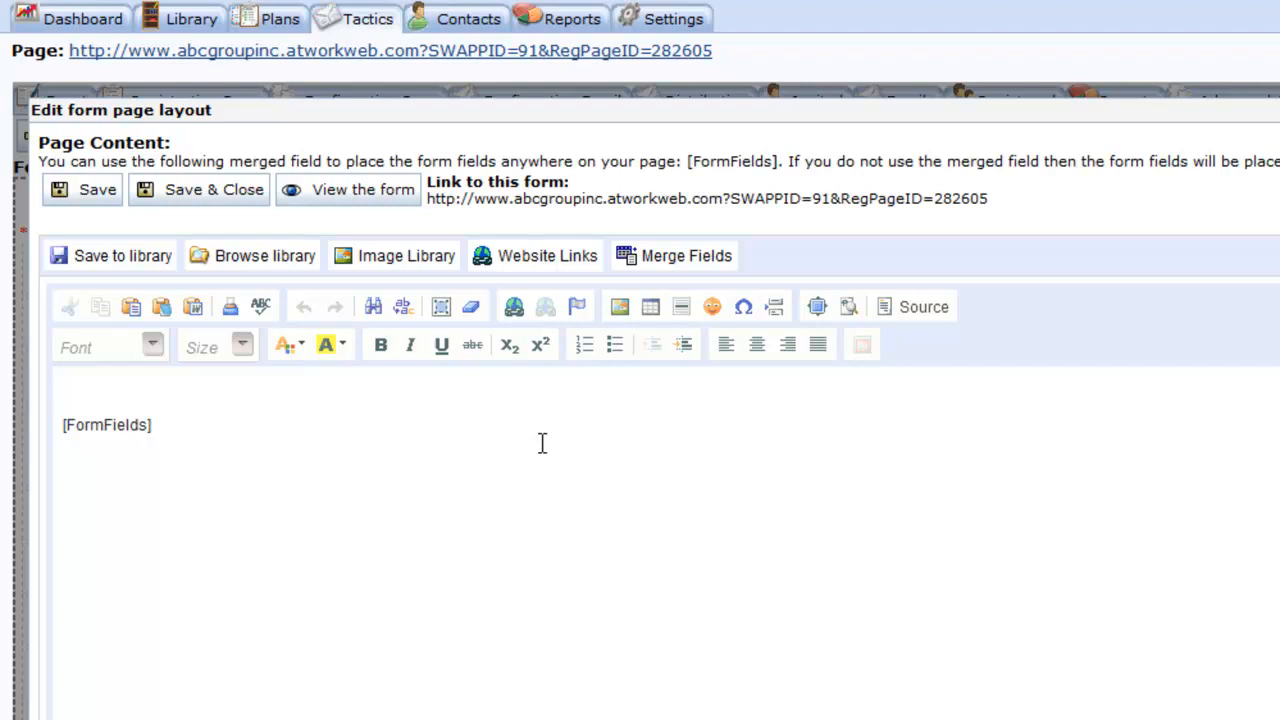
pyautogui.click(294, 423)
pyautogui.press('BackSpace')
pyautogui.press('BackSpace')
pyautogui.press('BackSpace')
pyautogui.press('BackSpace')
pyautogui.press('BackSpace')
pyautogui.press('BackSpace')
pyautogui.press('BackSpace')
pyautogui.press('BackSpace')
pyautogui.press('BackSpace')
pyautogui.press('BackSpace')
pyautogui.press('BackSpace')
pyautogui.press('BackSpace')
pyautogui.hotkey('ctrl', 'v')
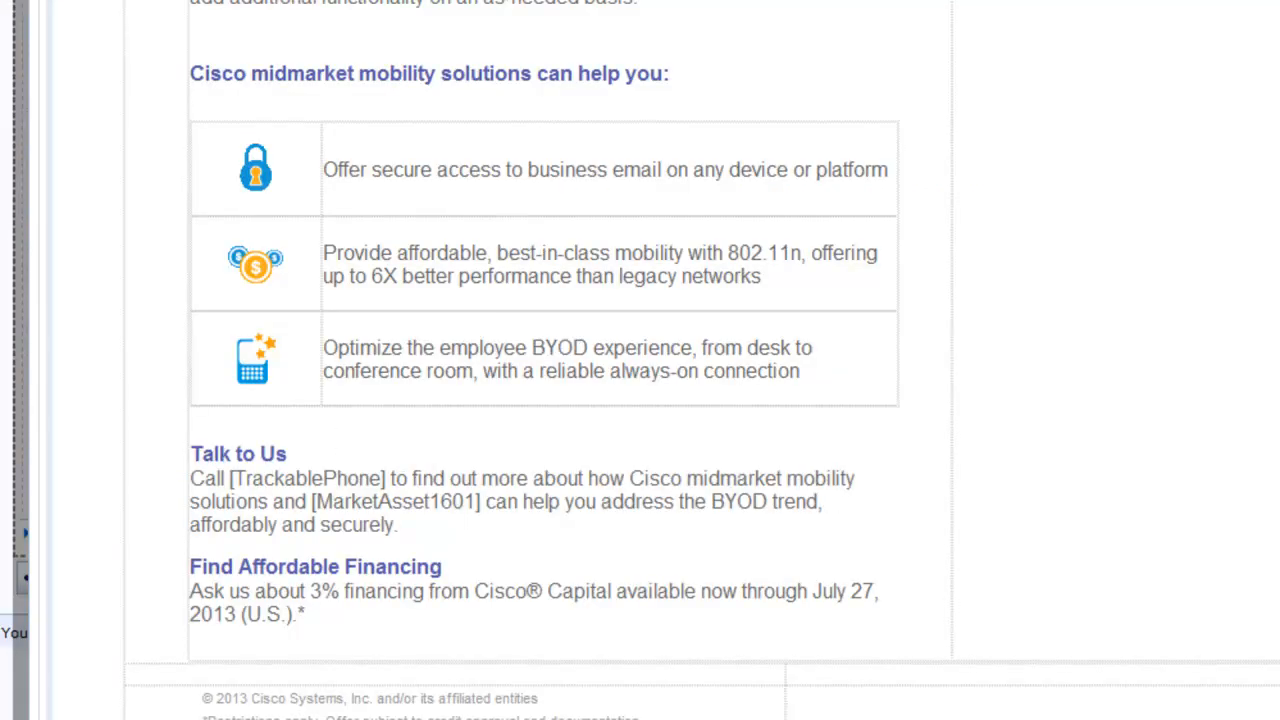
pyautogui.scroll(10, 640, 360)
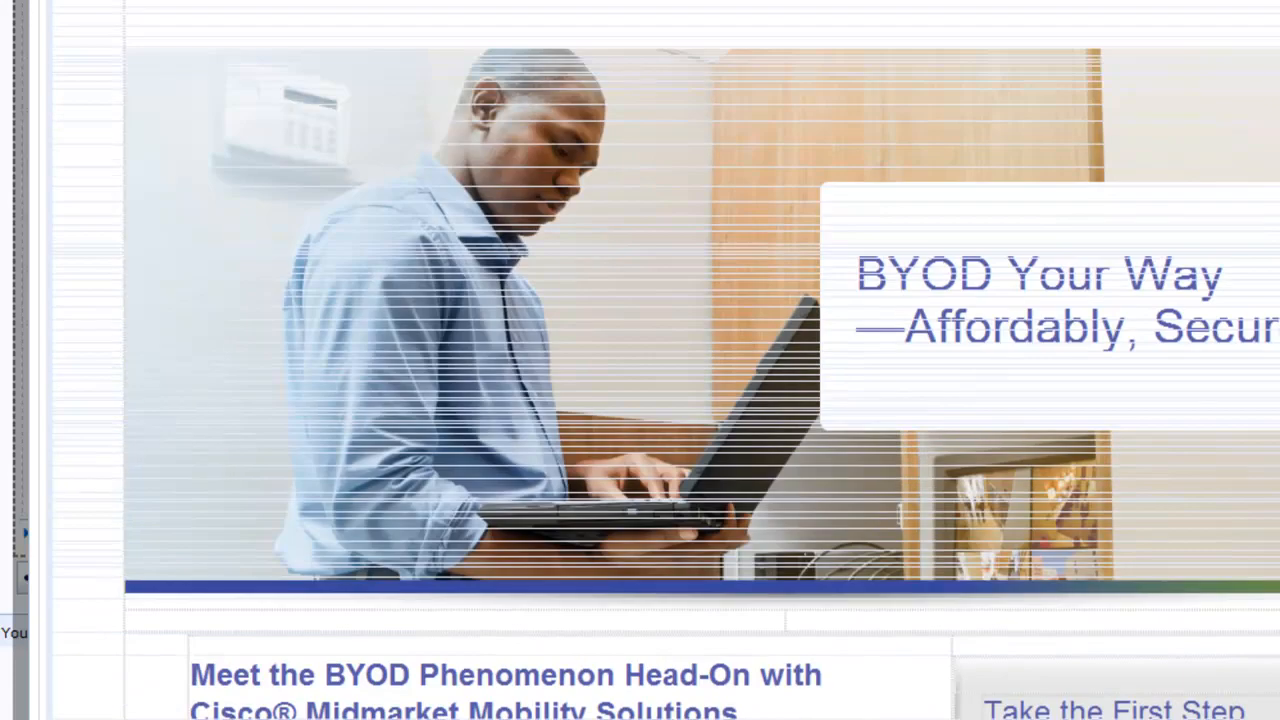
pyautogui.scroll(-3, 1214, 112)
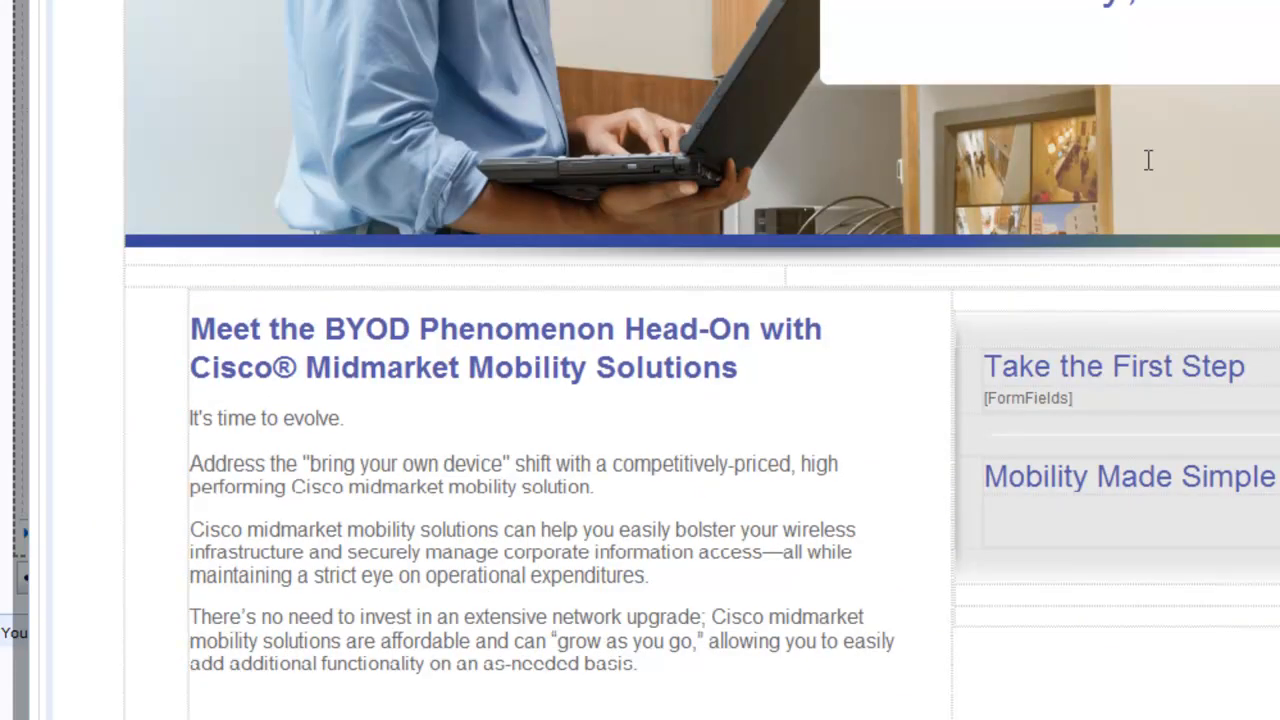
pyautogui.click(1068, 397)
pyautogui.click(1071, 397)
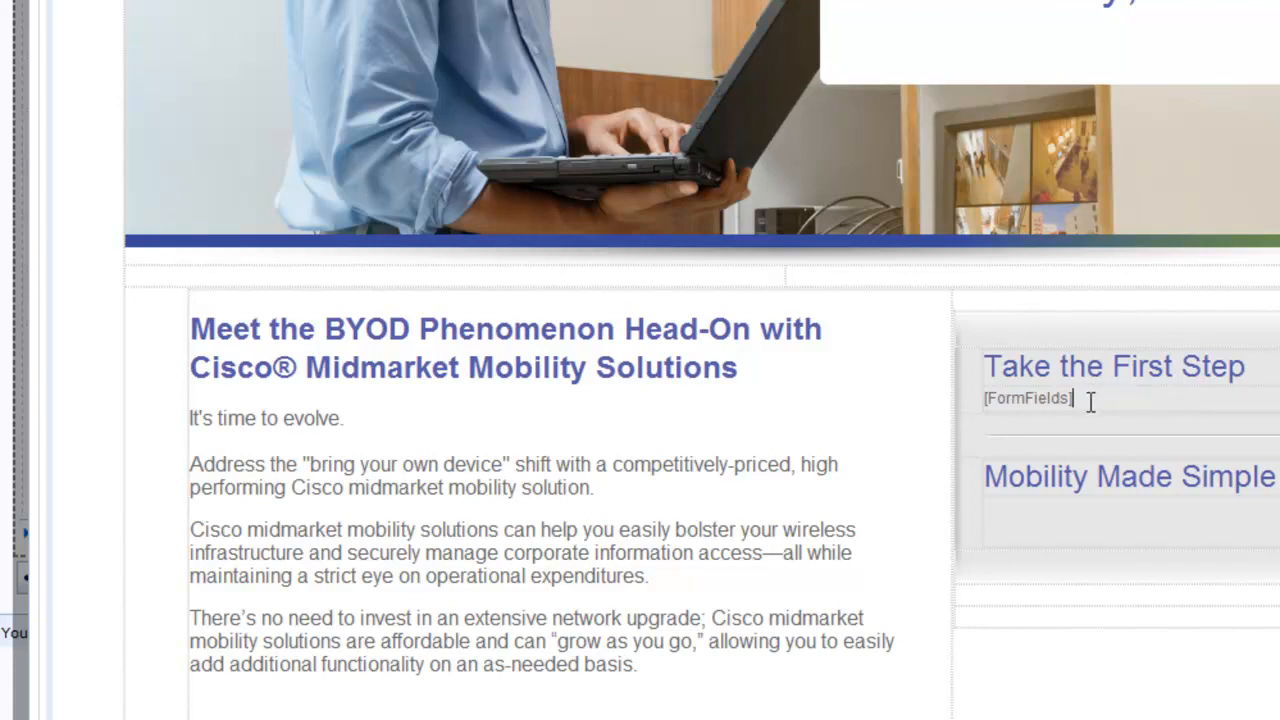
pyautogui.scroll(5, 1090, 400)
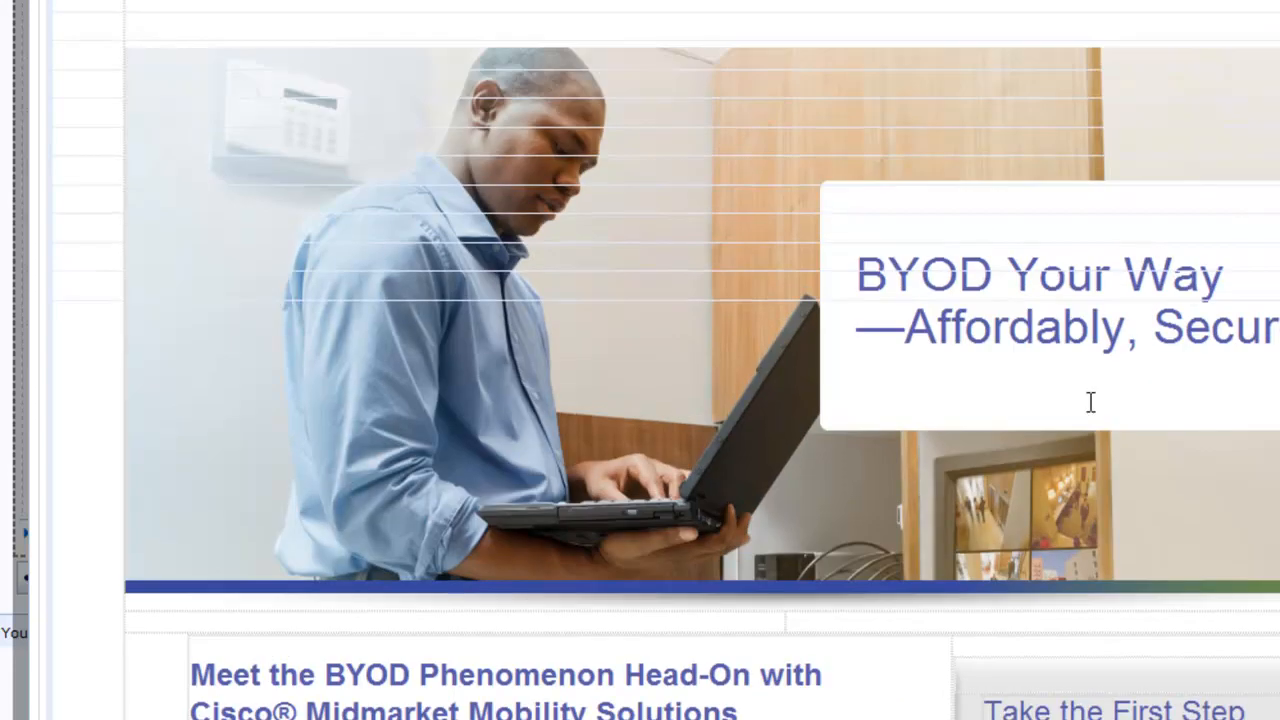
pyautogui.scroll(1, 1090, 400)
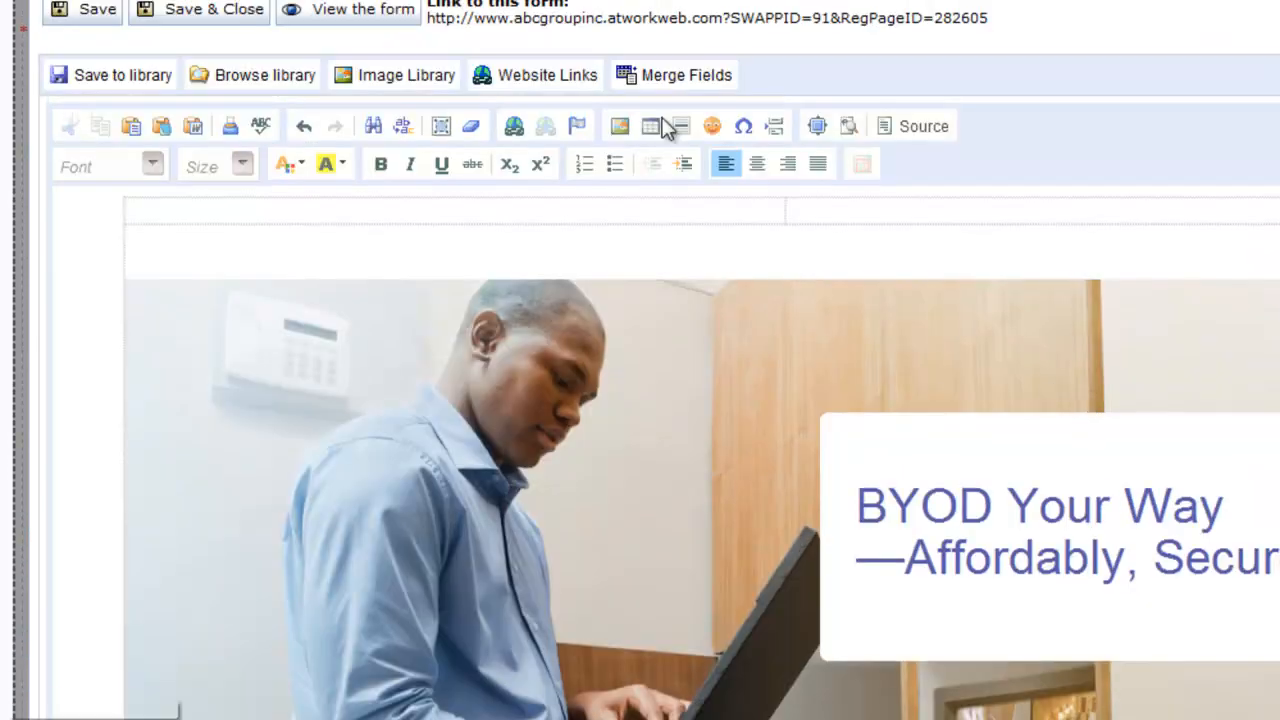
# - Save and close the registration layout, check its fields, then view the Confirmation Page
pyautogui.click(213, 14)
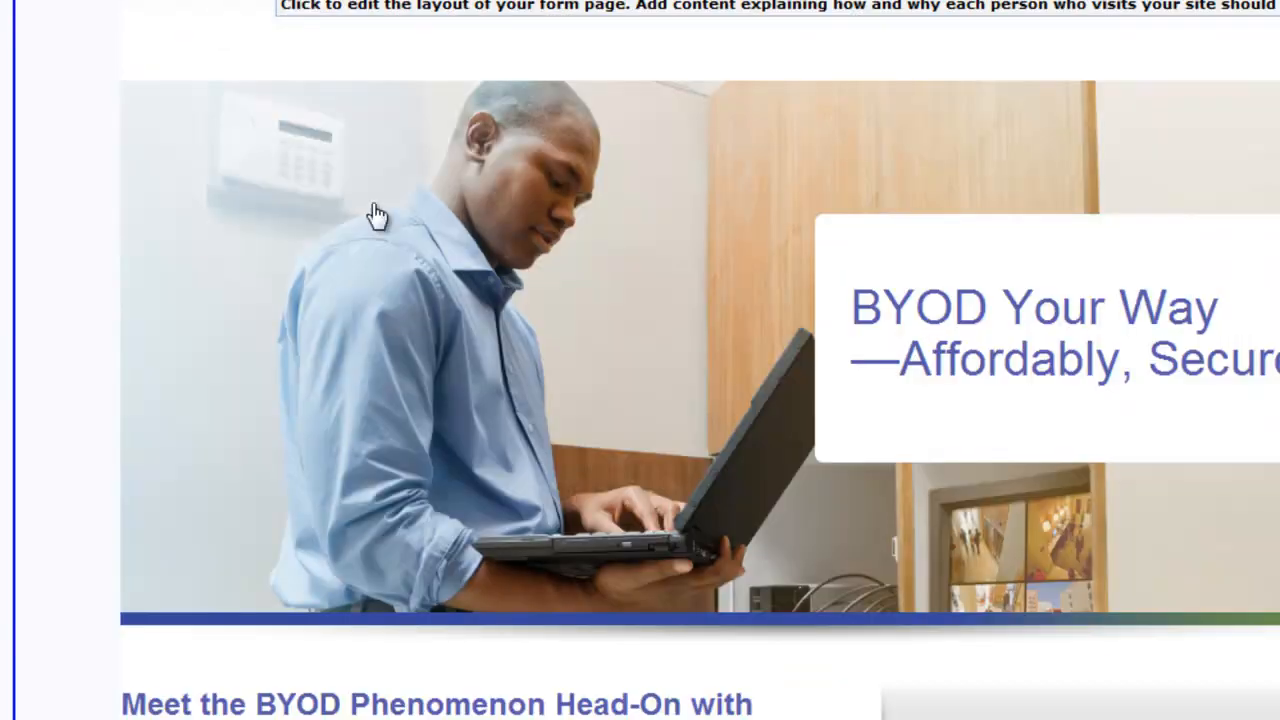
pyautogui.scroll(-5, 566, 271)
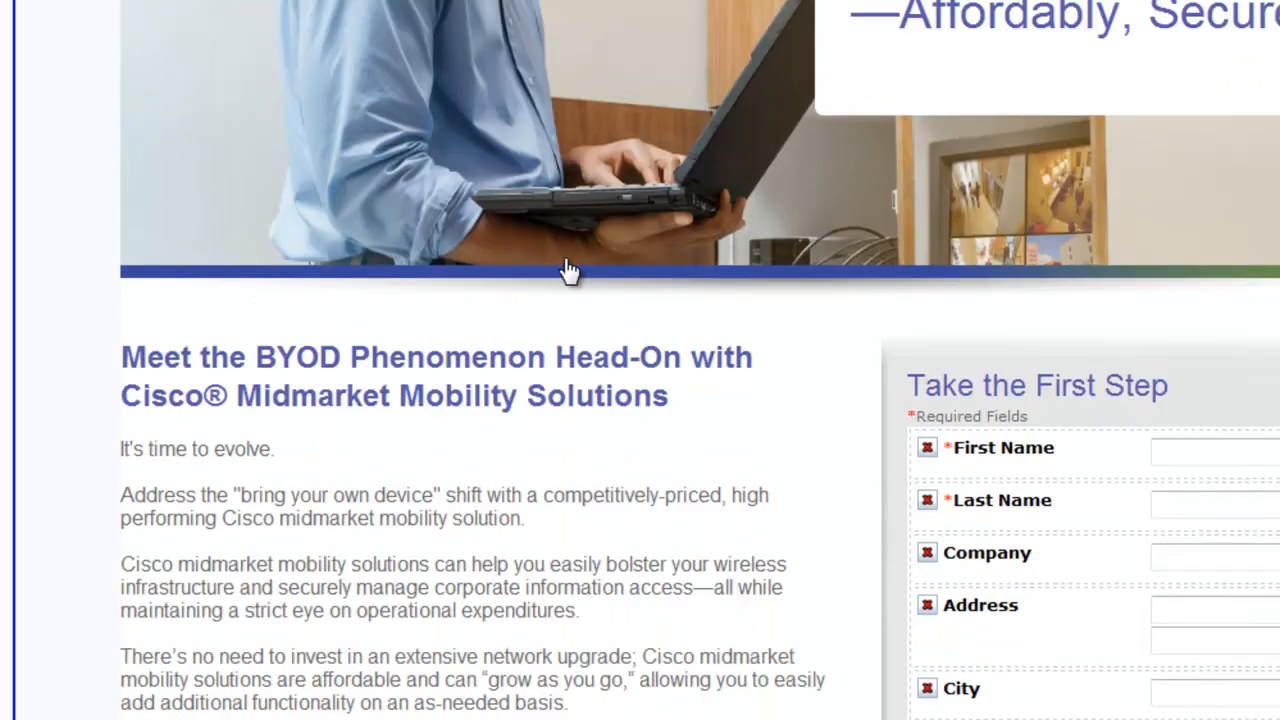
pyautogui.scroll(-6, 566, 271)
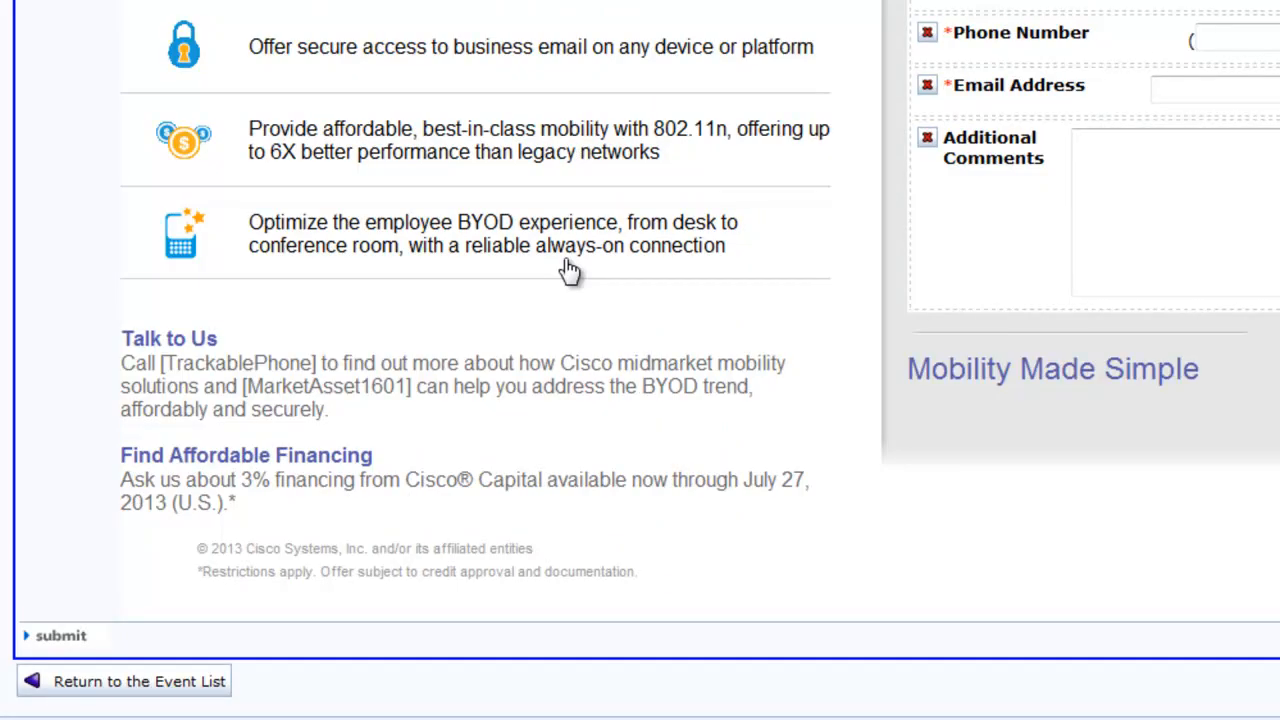
pyautogui.scroll(10, 566, 271)
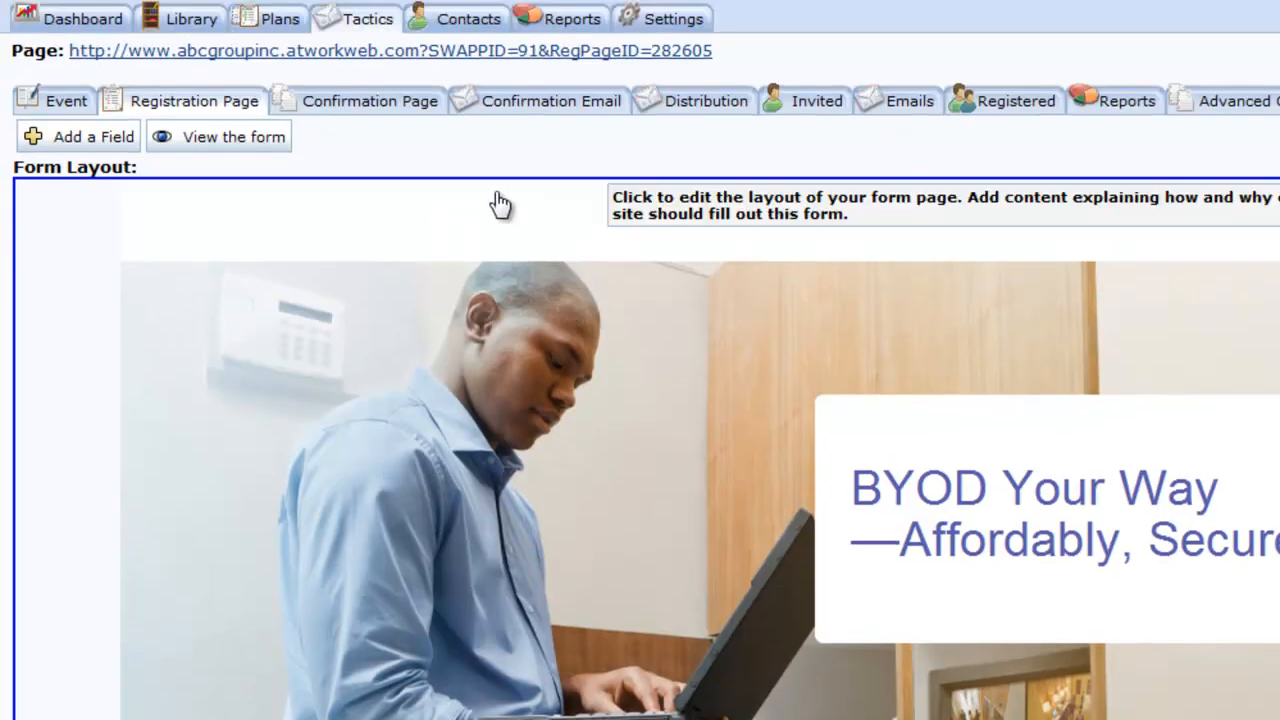
pyautogui.click(385, 113)
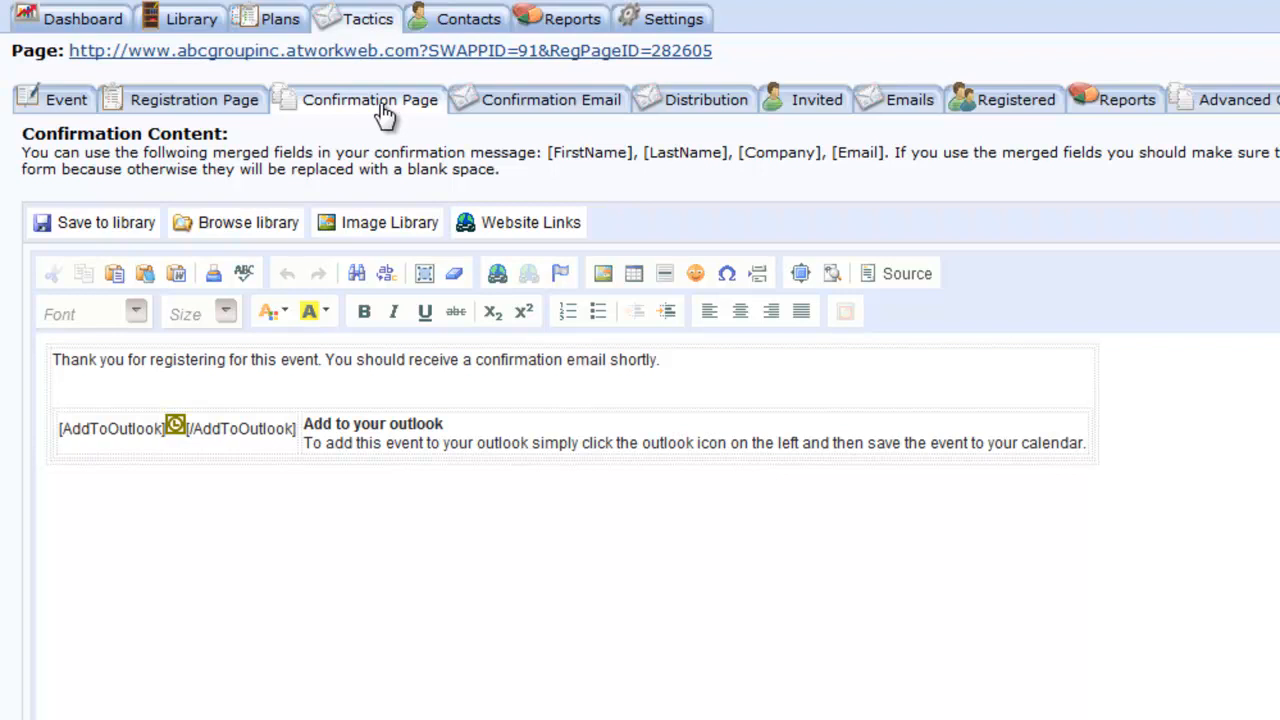
# - Delete the default confirmation table containing the Add to your outlook section
pyautogui.click(424, 450)
pyautogui.click(415, 457)
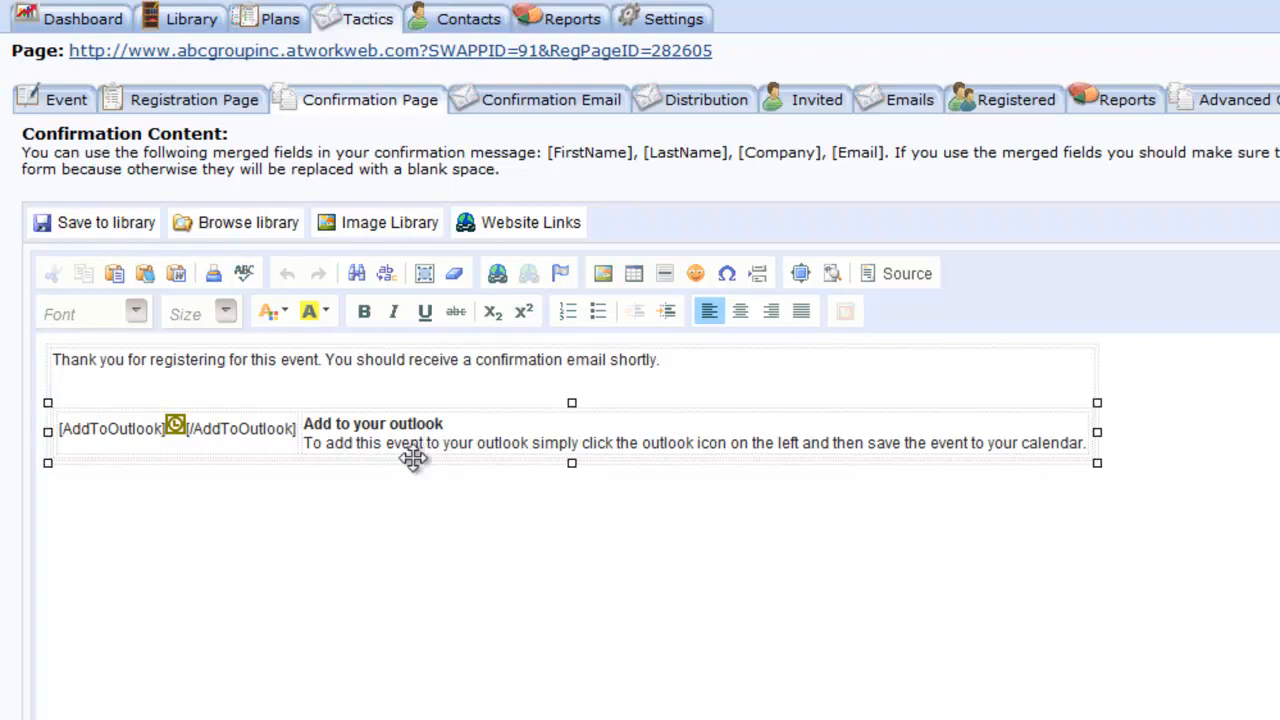
pyautogui.click(620, 362)
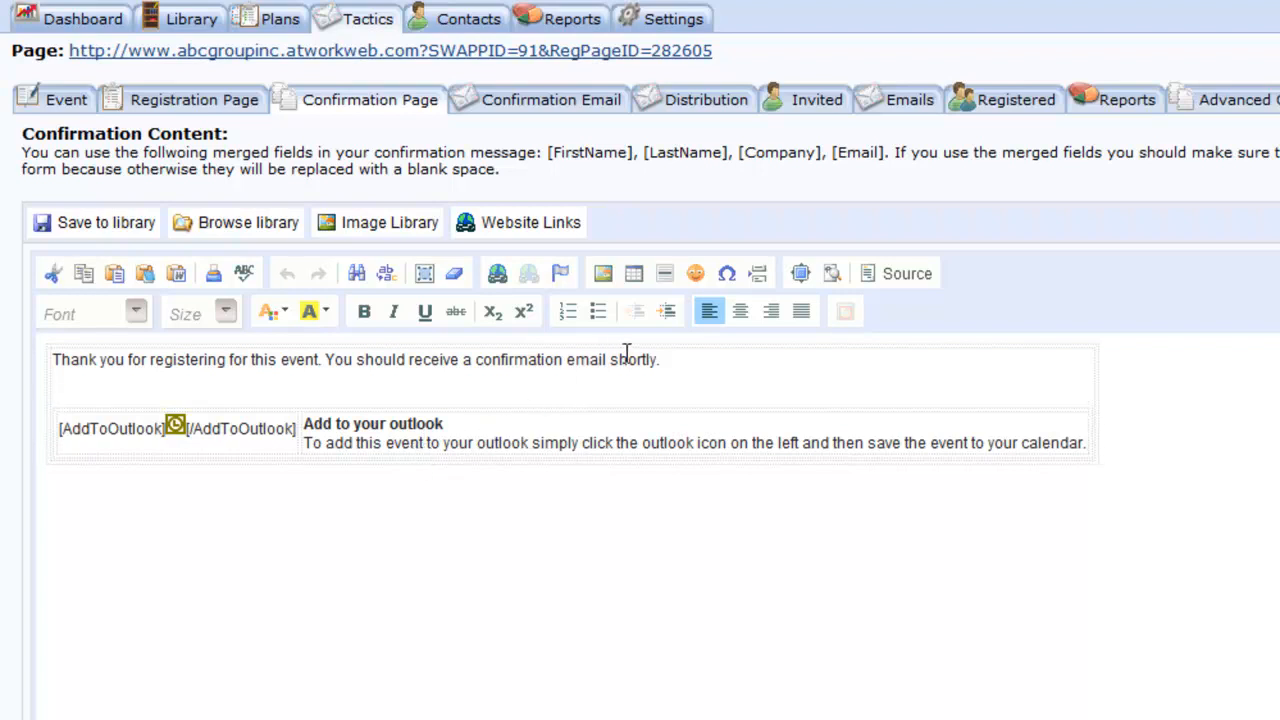
pyautogui.click(652, 343)
pyautogui.press('Delete')
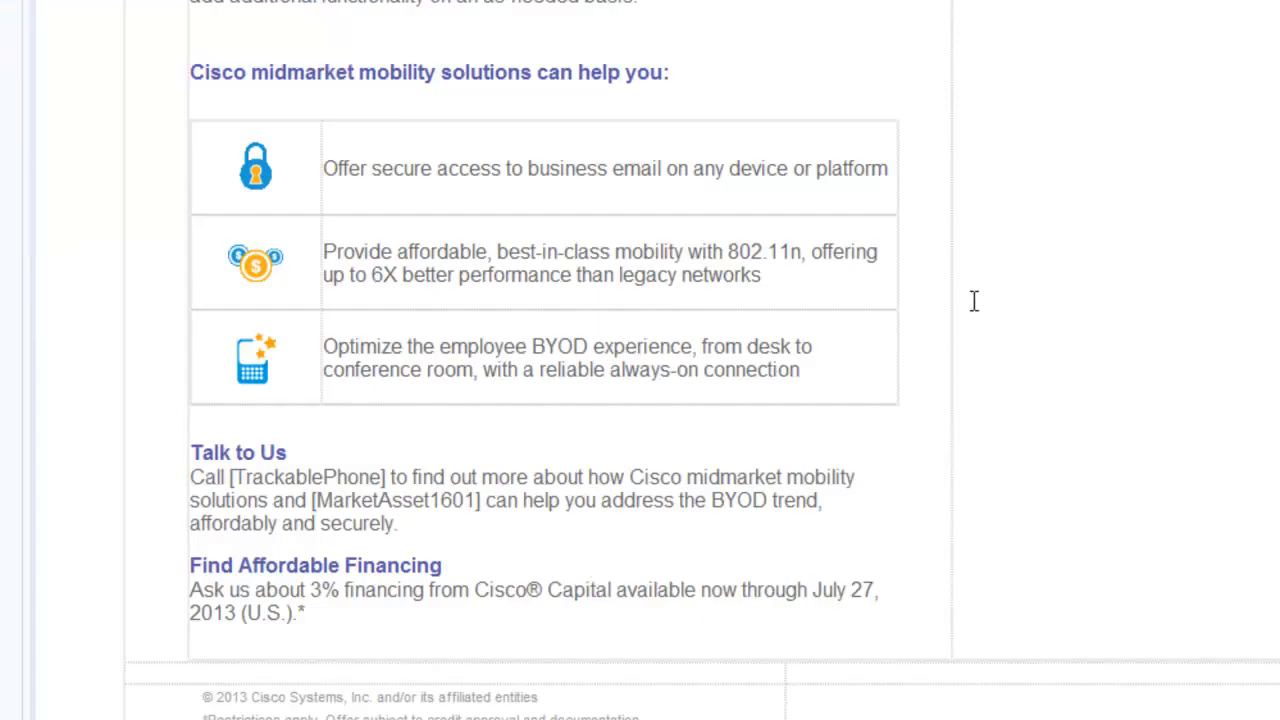
# - Remove the [FormFields] placeholder, change the heading to 'Thank You', and save the page
pyautogui.scroll(6, 1163, 303)
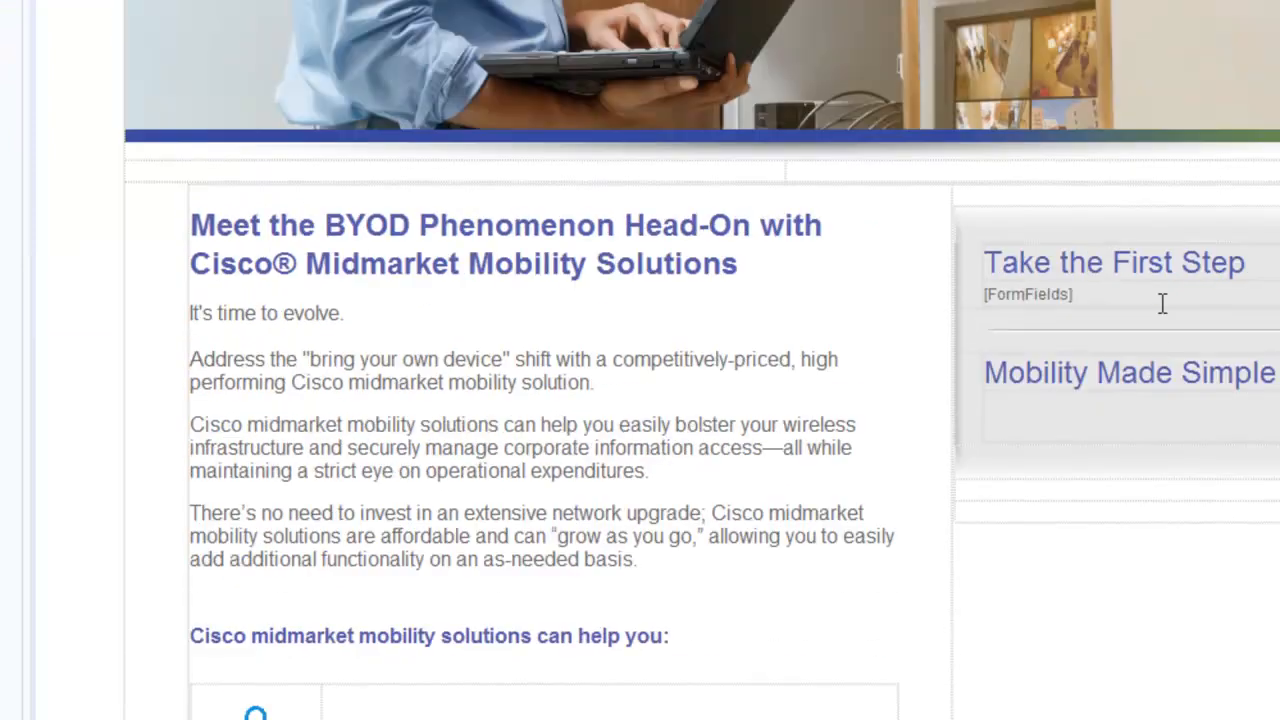
pyautogui.doubleClick(1074, 322)
pyautogui.press('Delete')
pyautogui.tripleClick(1020, 290)
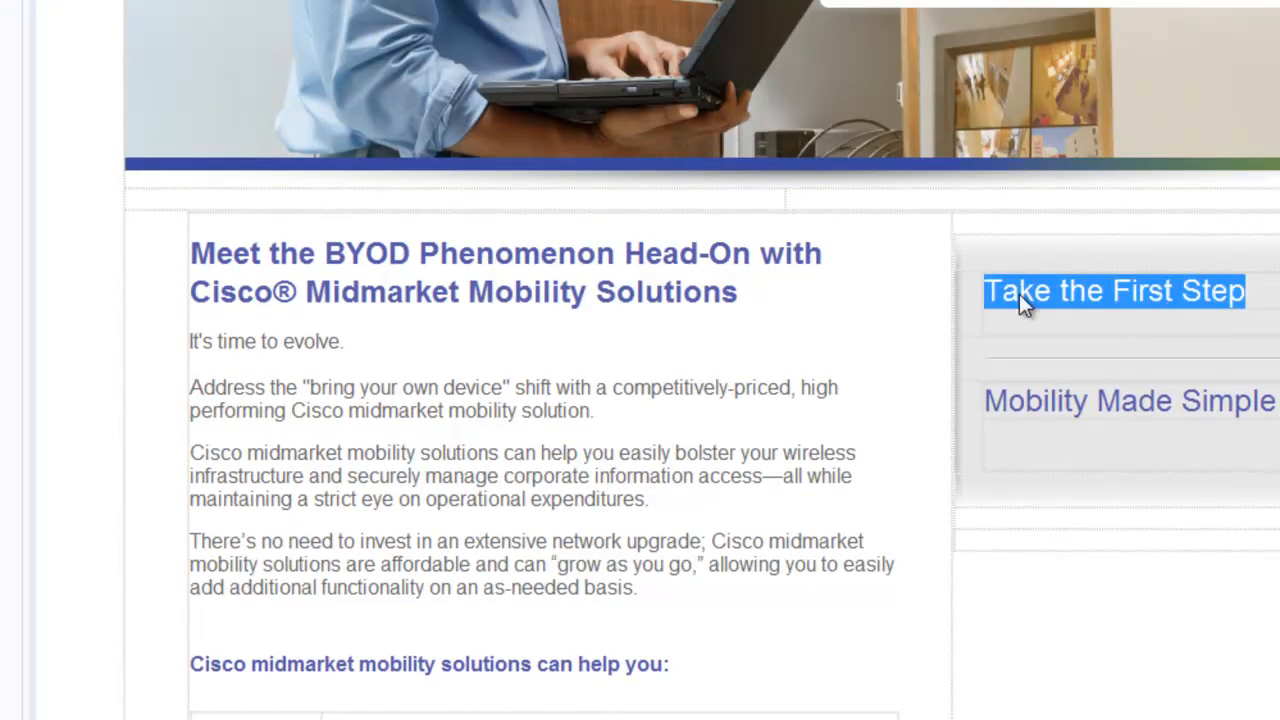
pyautogui.write('Thank You')
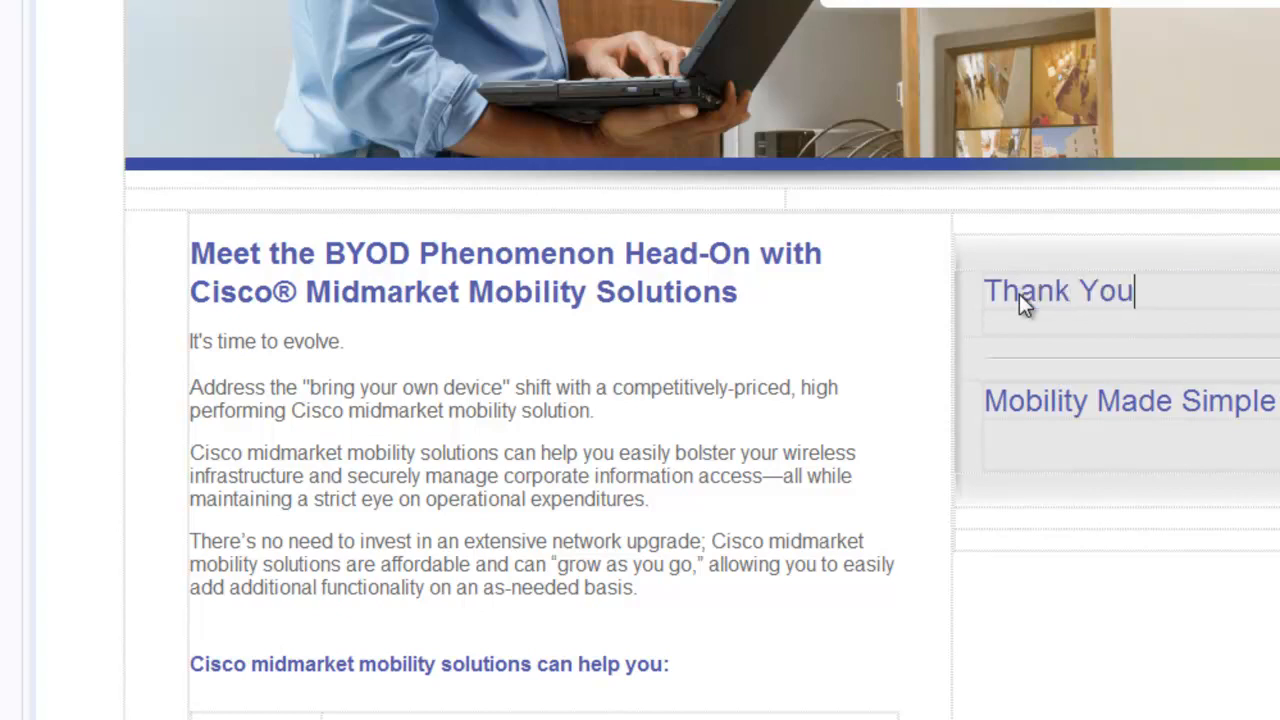
pyautogui.scroll(7, 1043, 291)
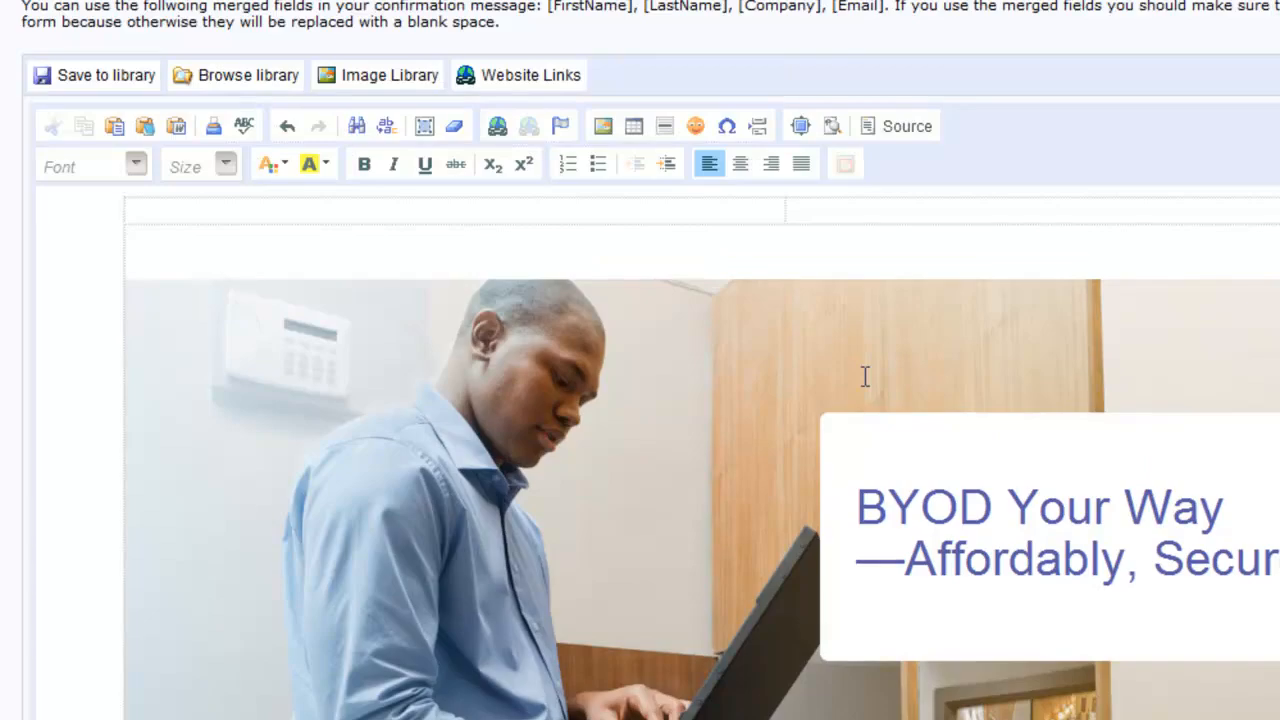
pyautogui.scroll(-8, 865, 376)
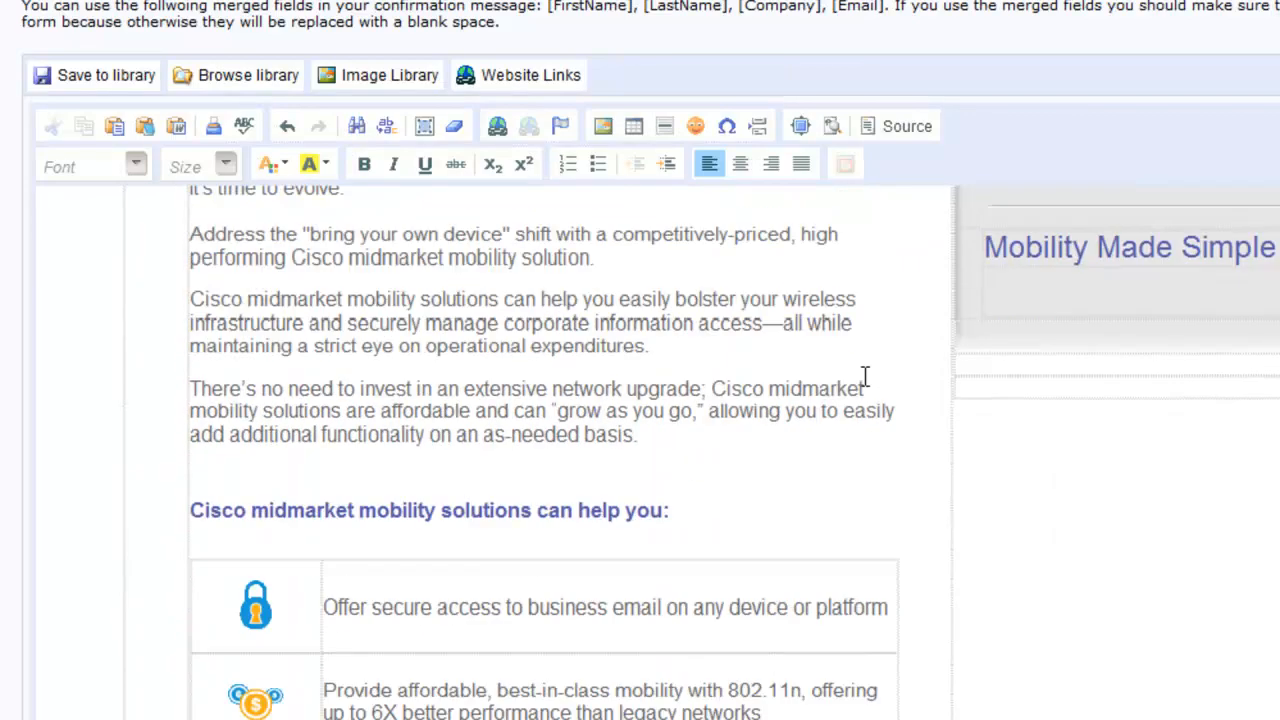
pyautogui.scroll(-5, 865, 376)
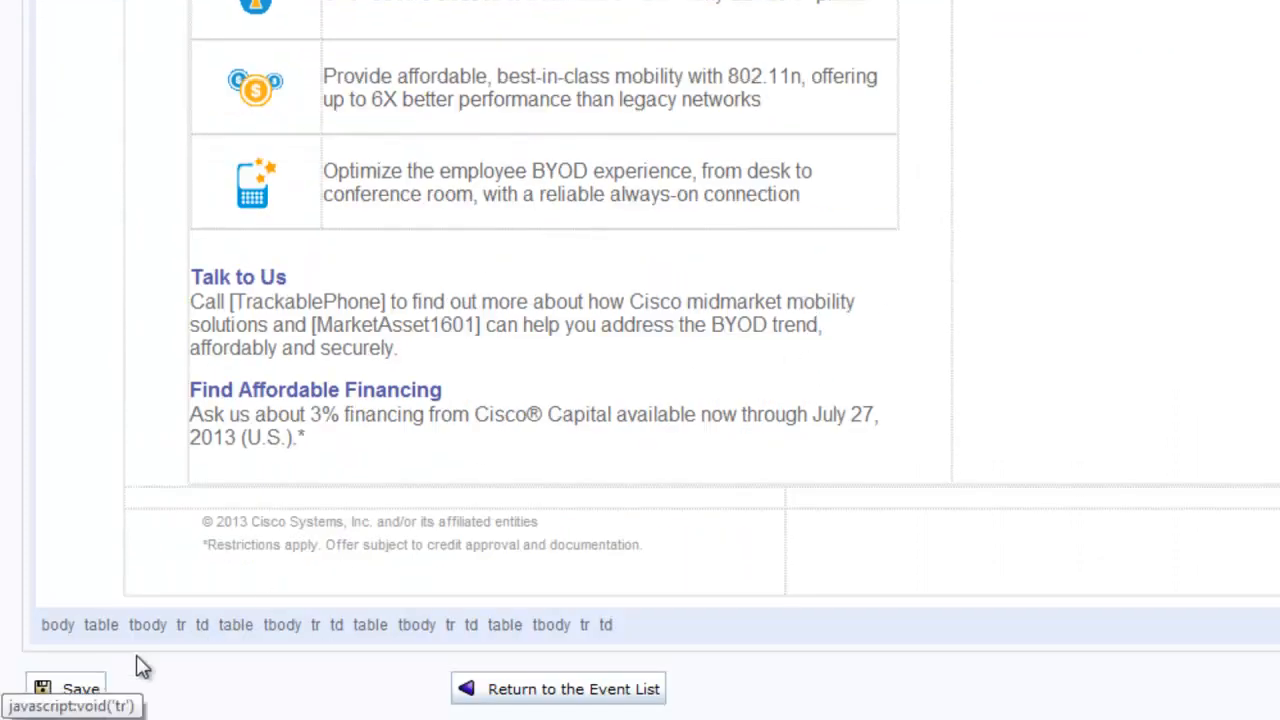
pyautogui.click(75, 687)
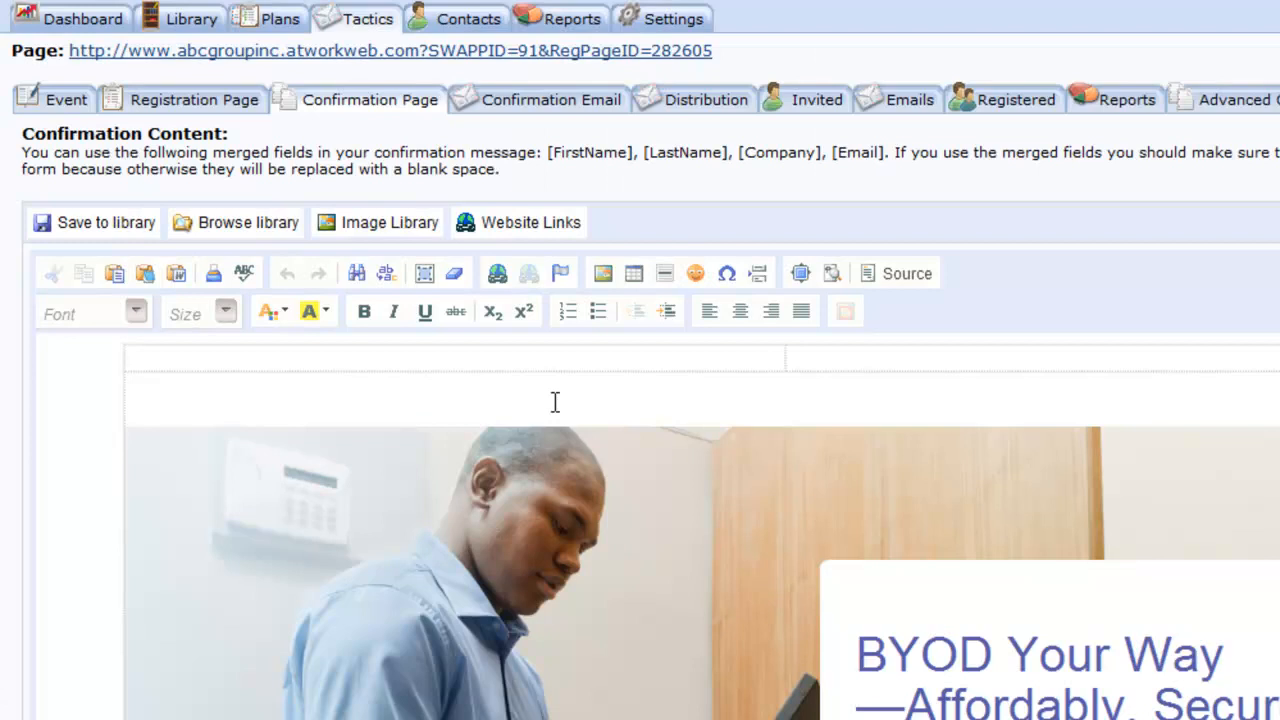
# - Review the HTML confirmation email with subject 'Your Online Event Confirmation' and save it
pyautogui.click(553, 120)
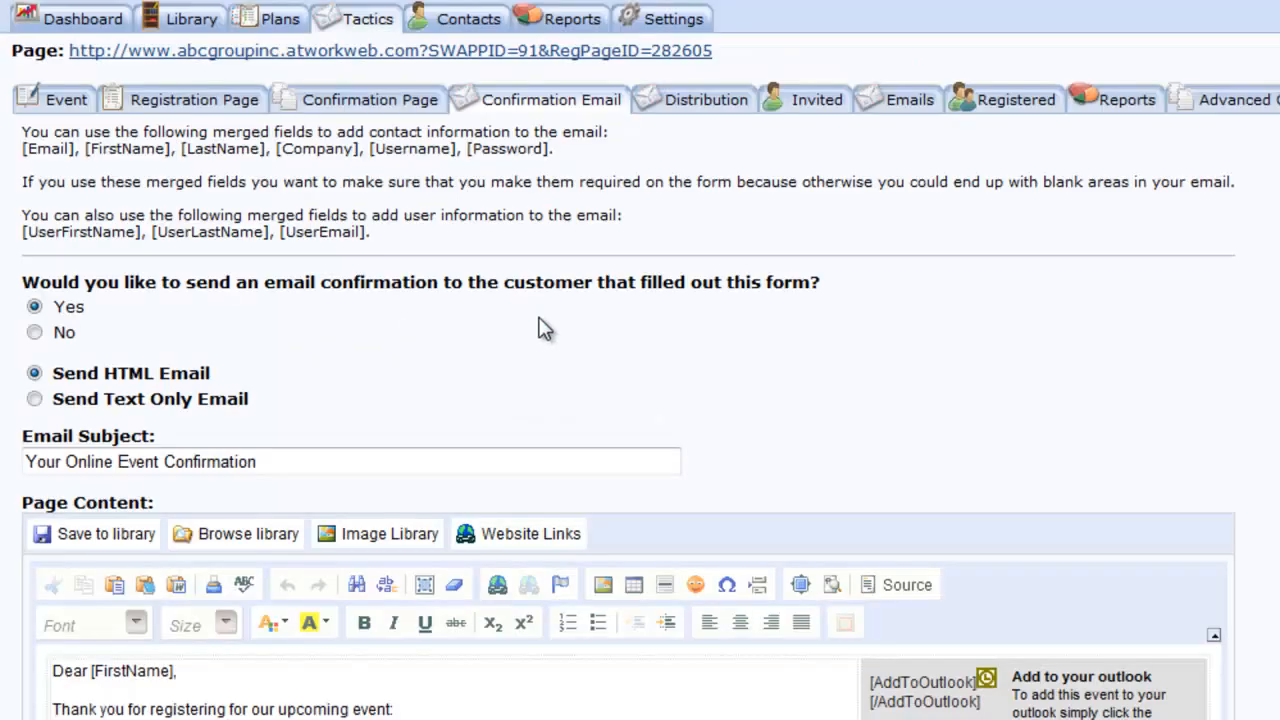
pyautogui.scroll(-2, 880, 308)
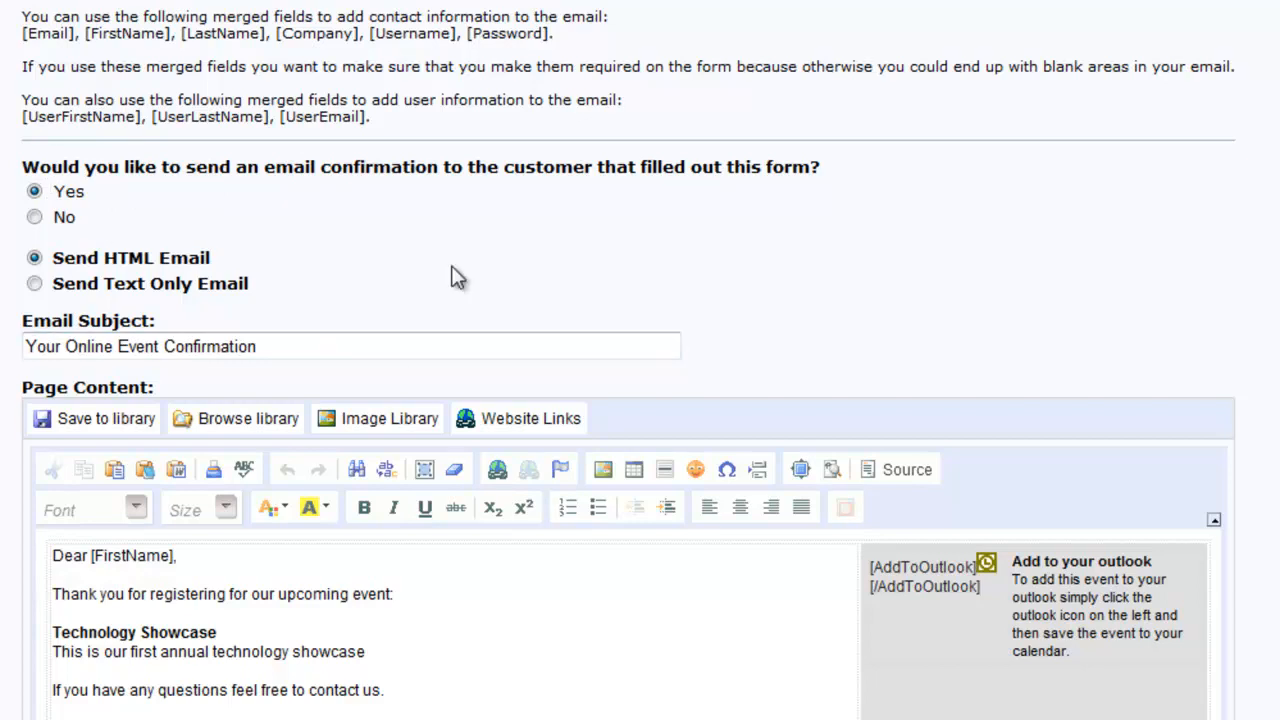
pyautogui.scroll(-1, 452, 275)
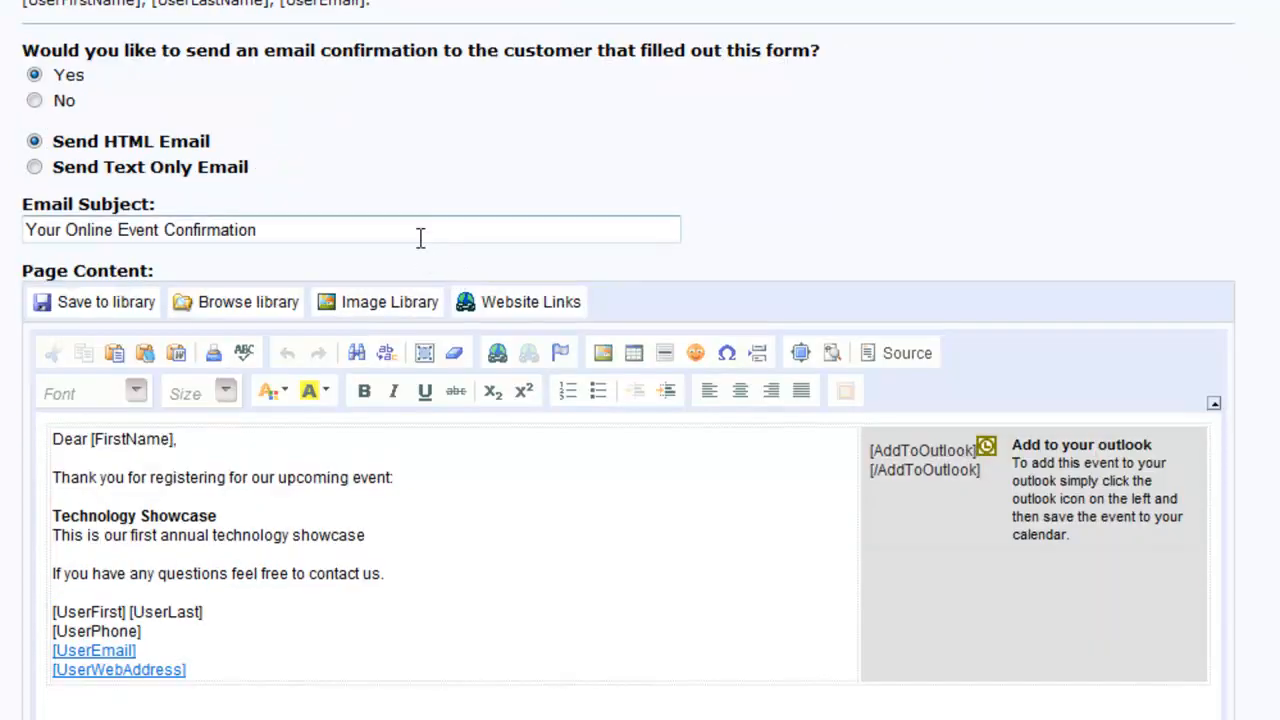
pyautogui.click(473, 510)
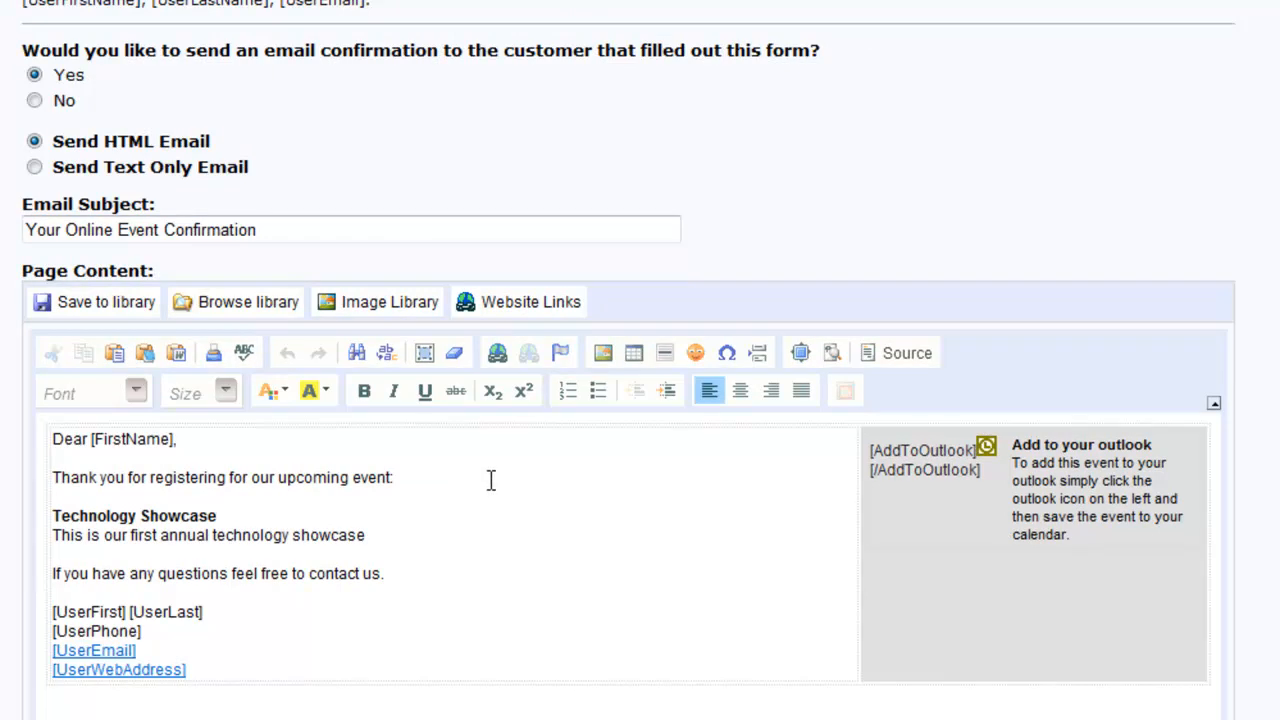
pyautogui.scroll(-5, 490, 429)
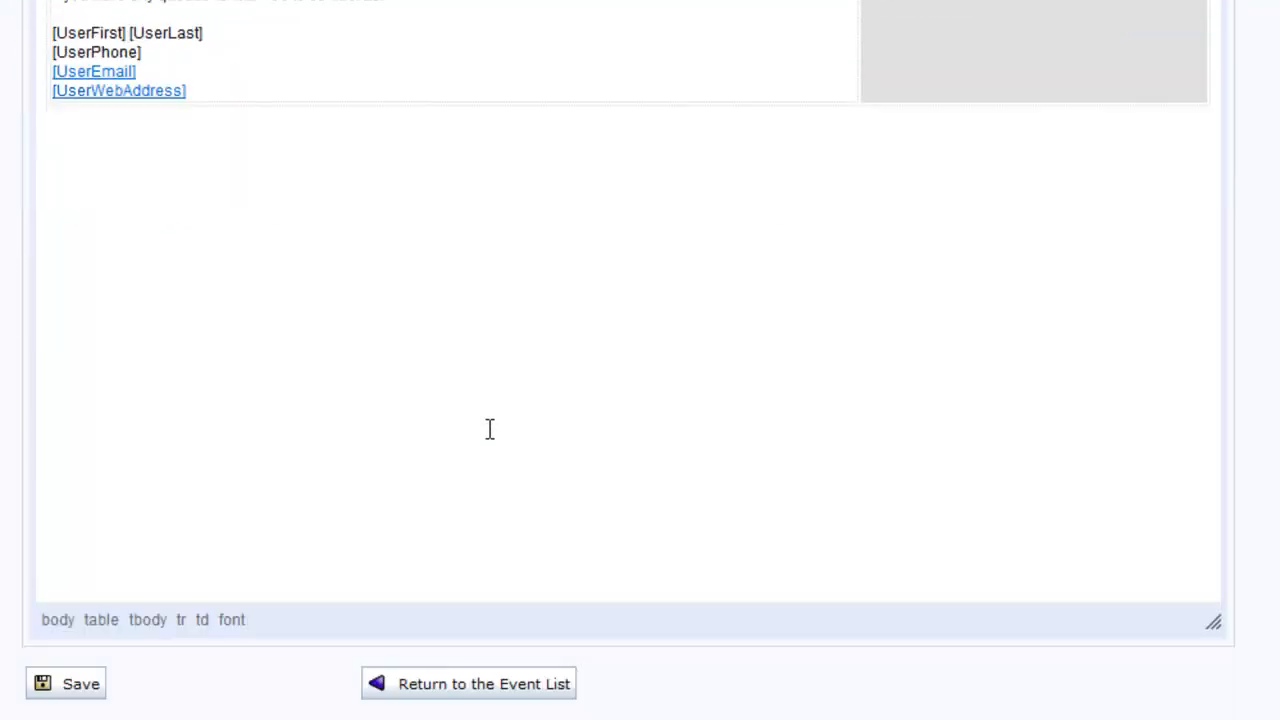
pyautogui.click(92, 685)
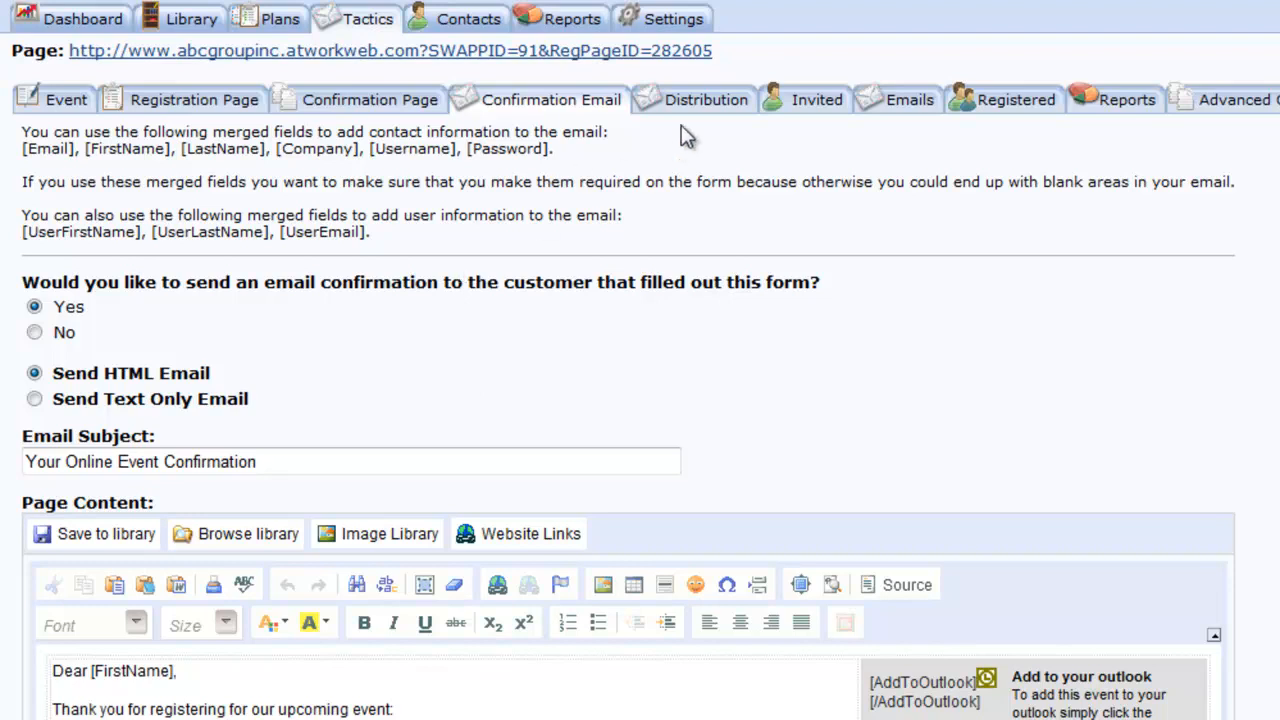
# - View the Distribution tab assigning all submissions and new contacts to a single user
pyautogui.click(708, 102)
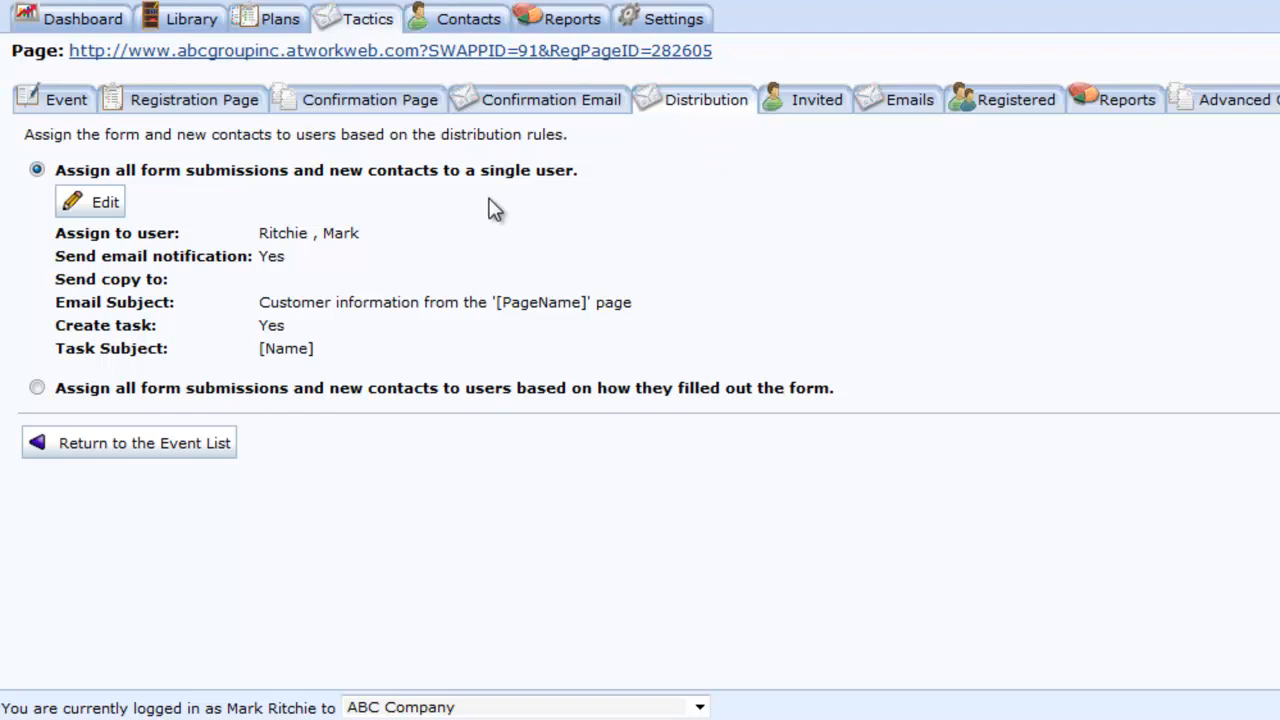
# - Keep the current user as assignee, copy notifications to the service e-mail address, and save the distribution settings
pyautogui.click(118, 202)
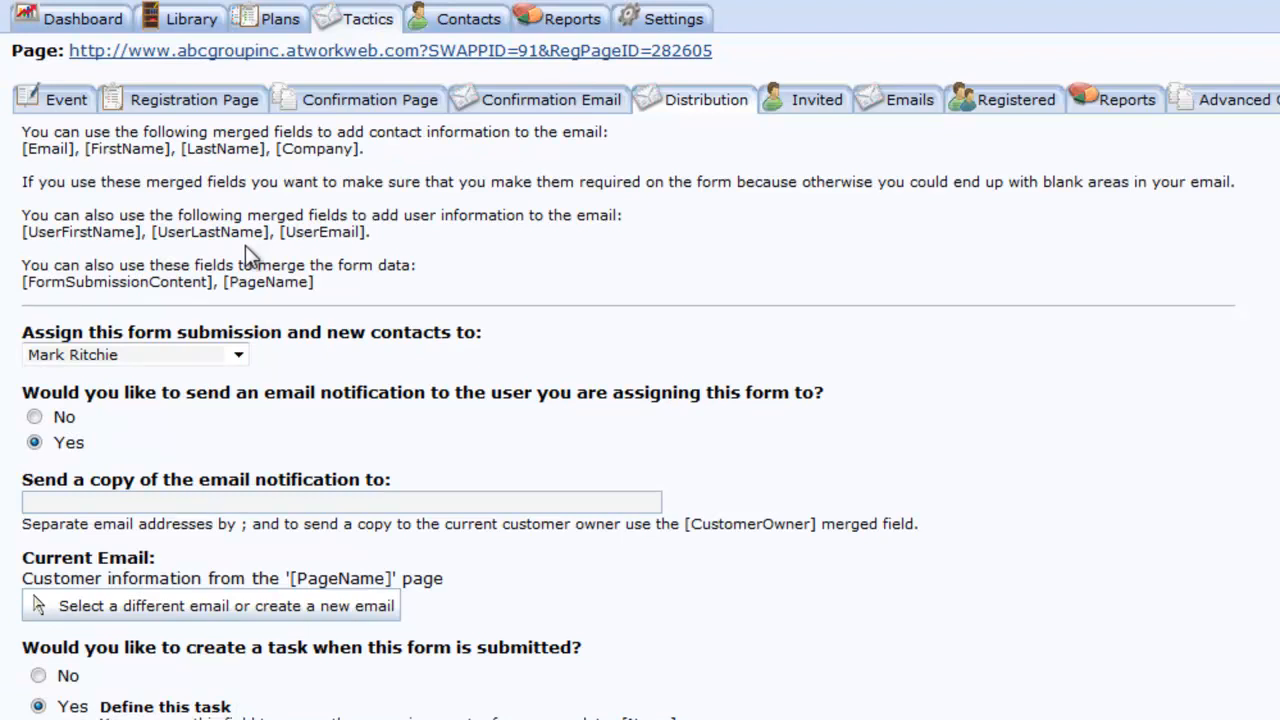
pyautogui.click(145, 358)
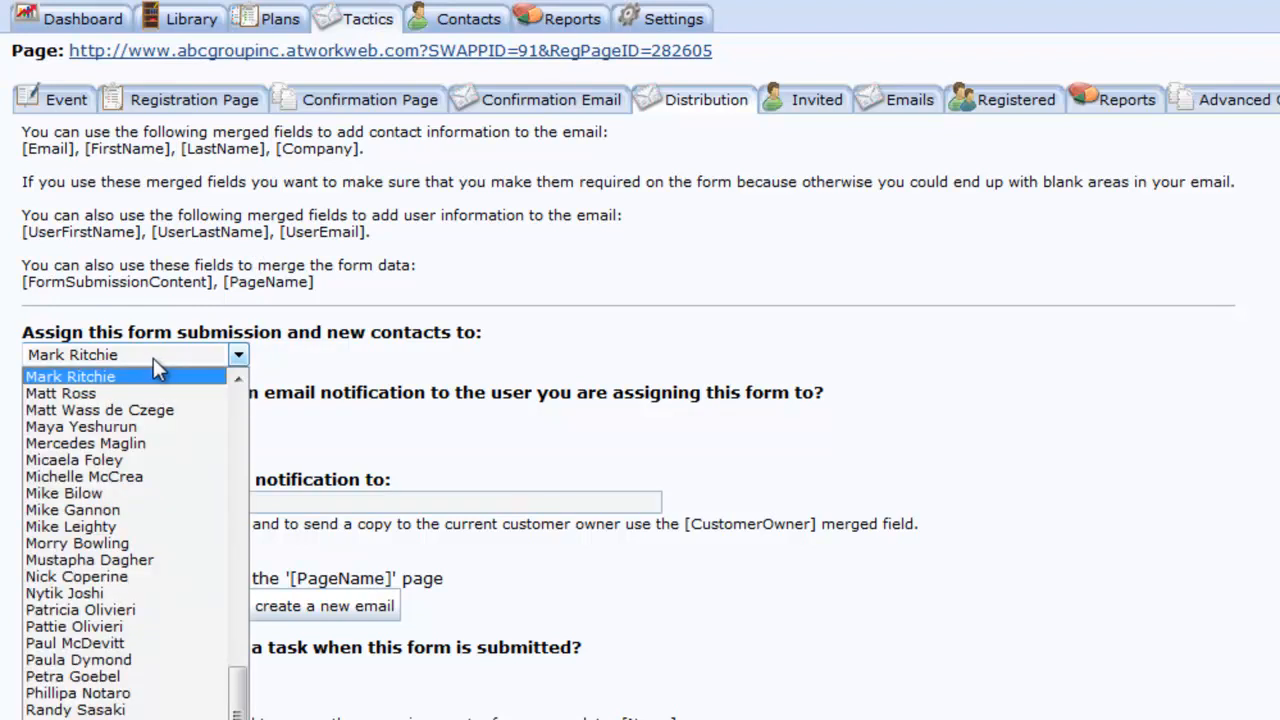
pyautogui.click(157, 358)
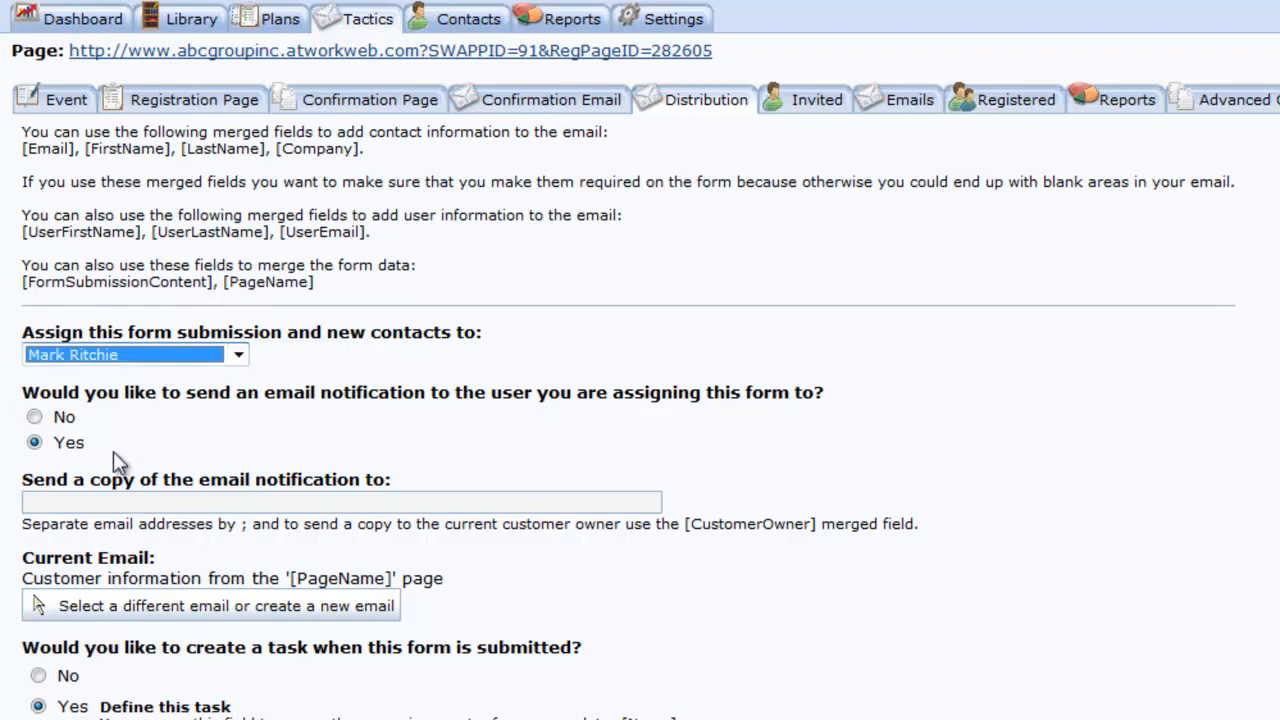
pyautogui.click(88, 500)
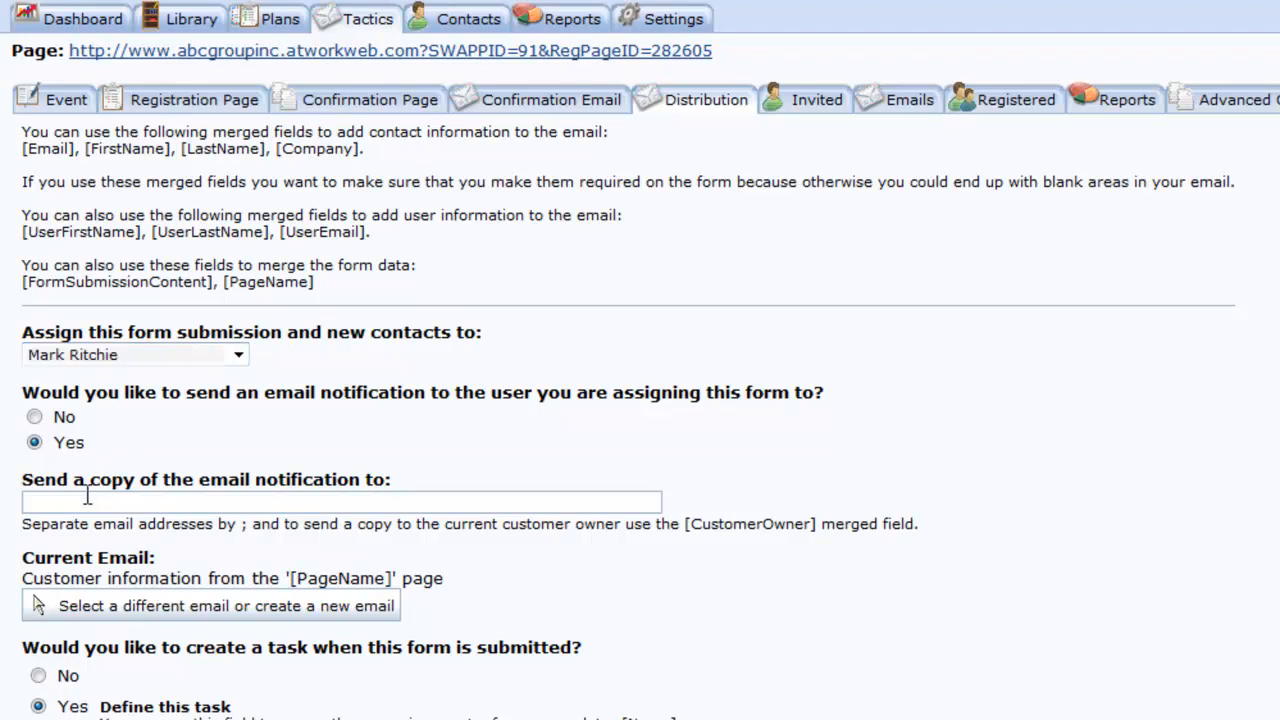
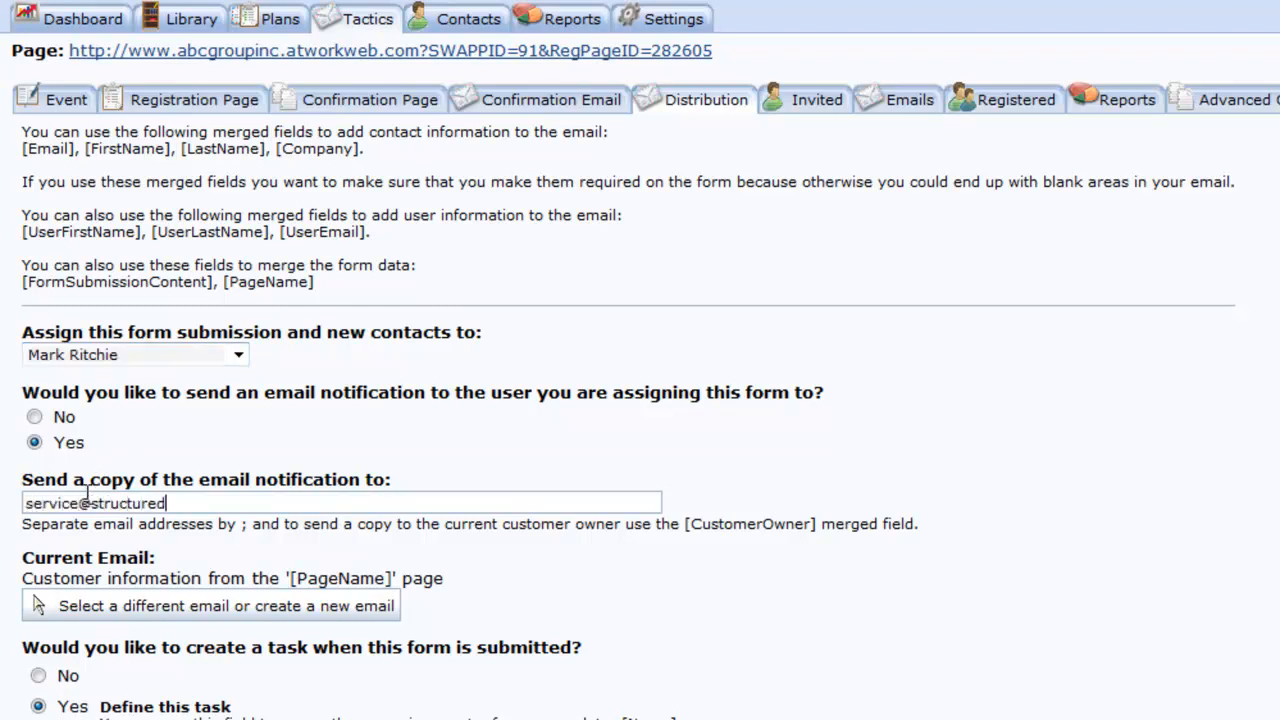
pyautogui.click(462, 391)
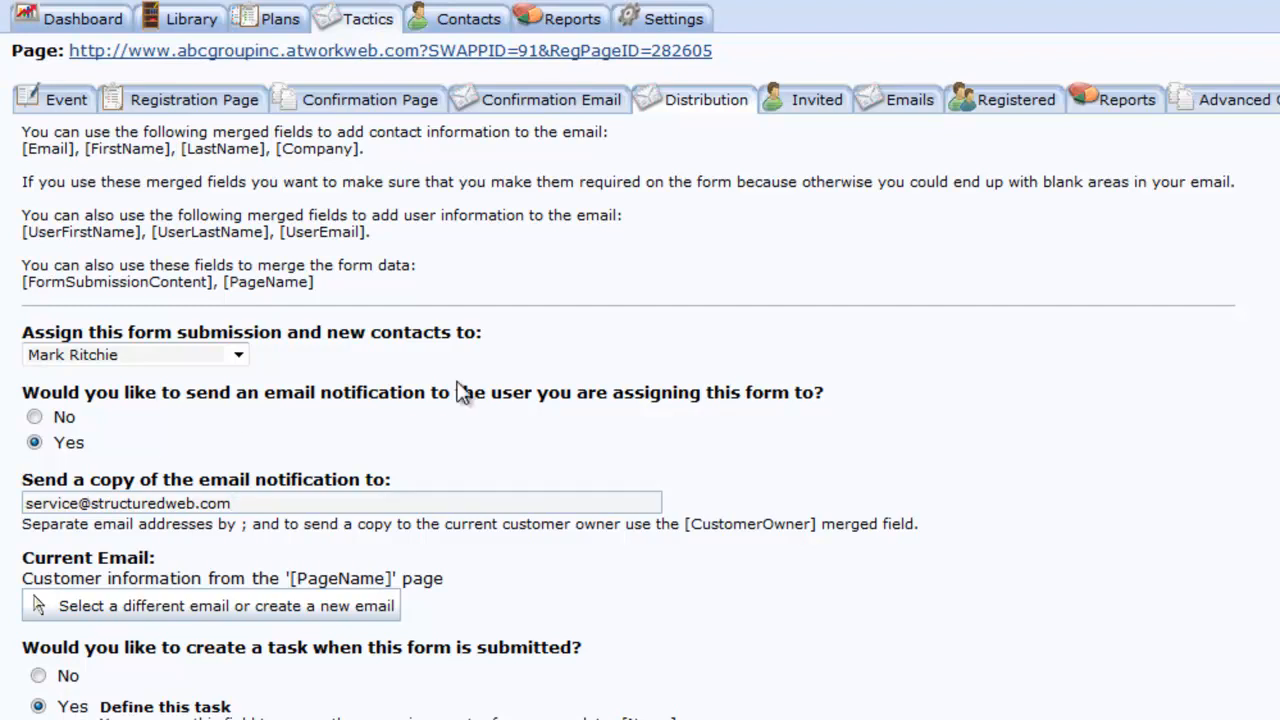
pyautogui.scroll(-5, 462, 391)
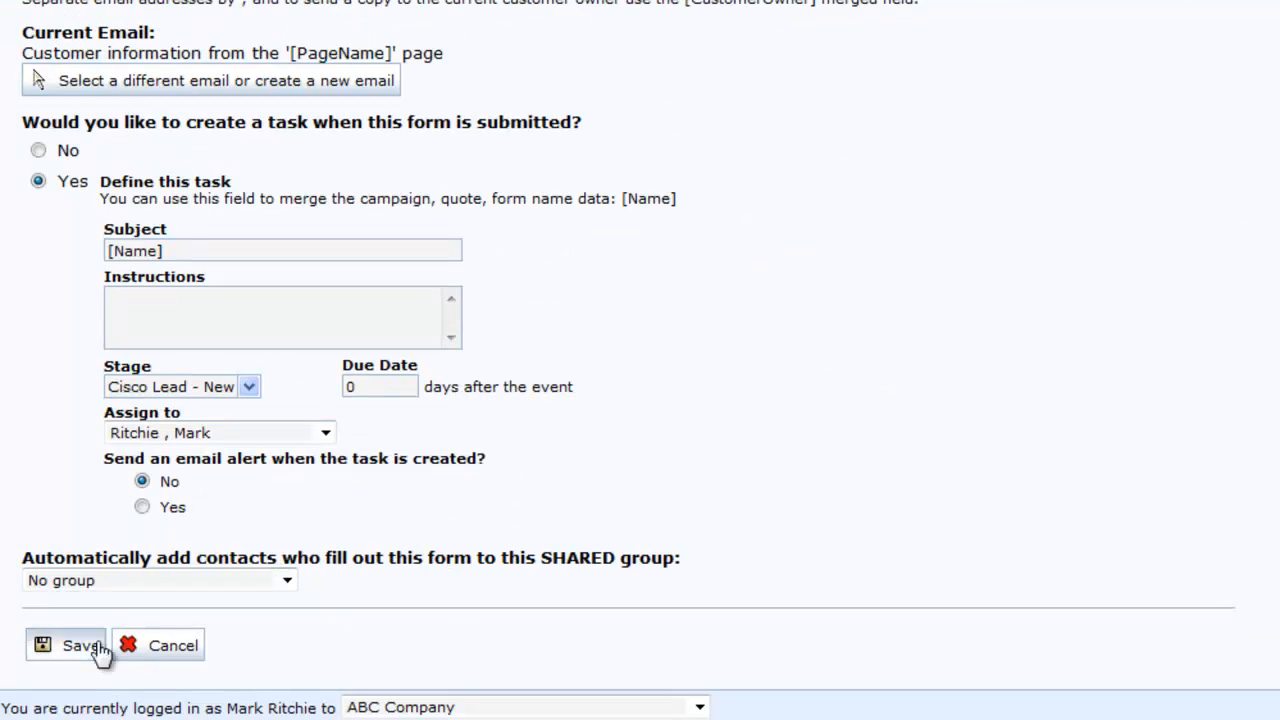
pyautogui.click(86, 646)
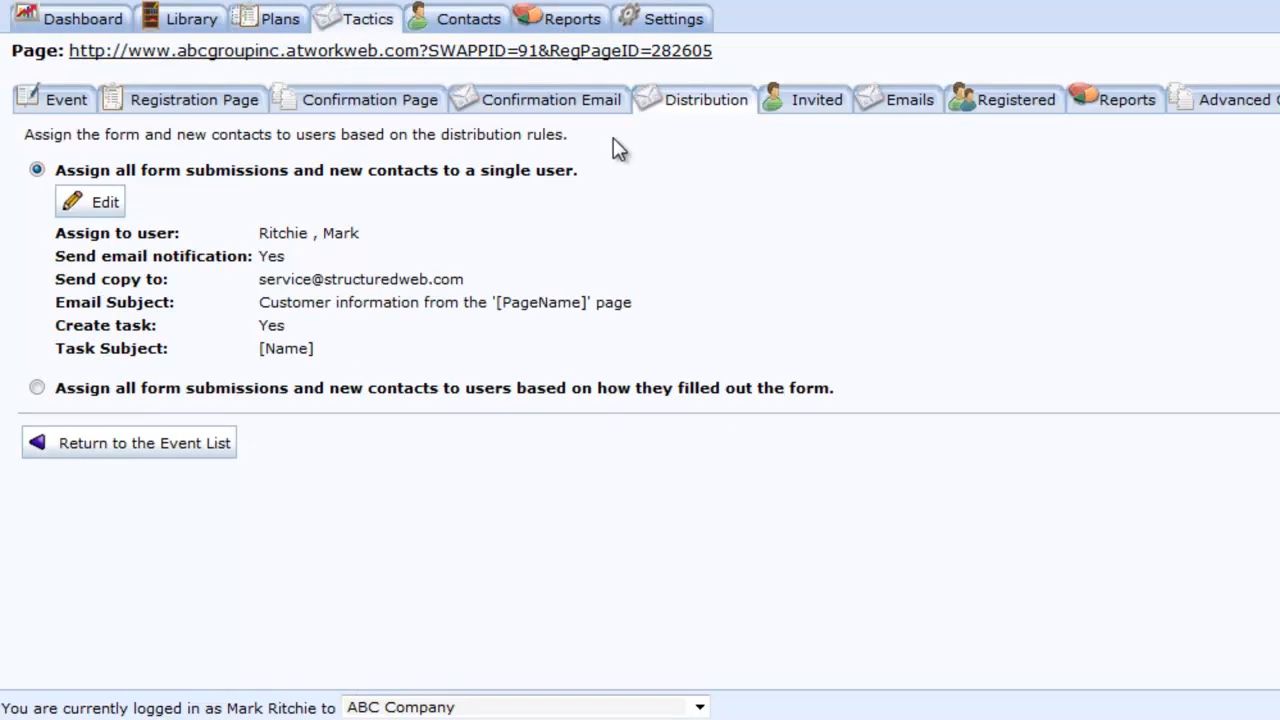
# - On the live registration page, enter the registrant's first and last name and company StructuredWeb
pyautogui.click(632, 65)
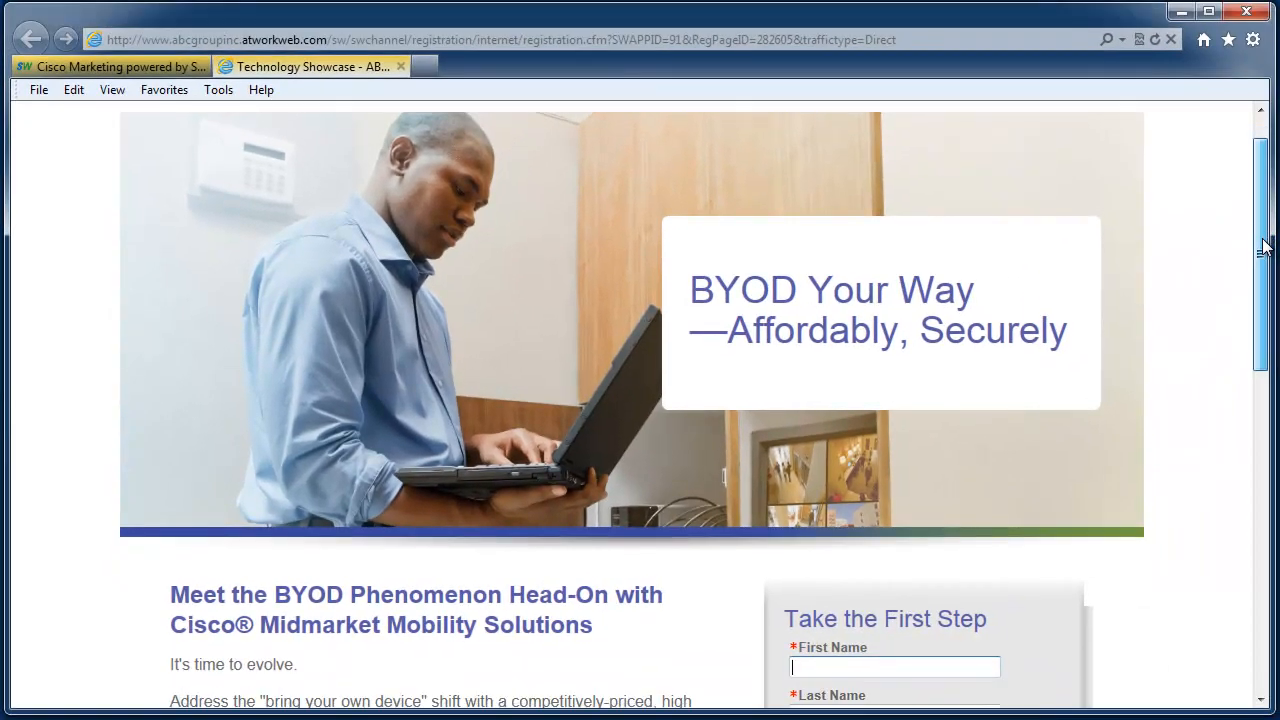
pyautogui.moveTo(1264, 247); pyautogui.dragTo(1276, 422)
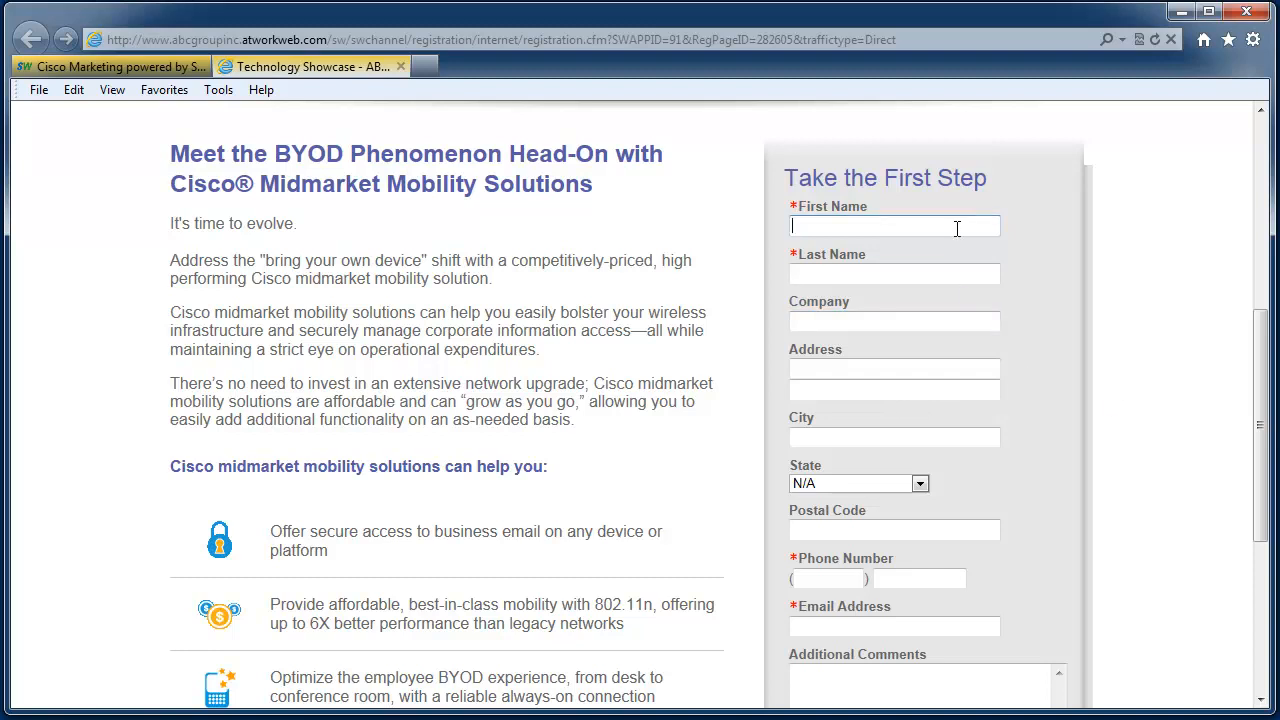
pyautogui.press('Tab')
pyautogui.press('Tab')
pyautogui.write('StructuredWeb')
# - Fill in the registrant's phone number and e-mail address, then submit the test registration
pyautogui.click(830, 580)
pyautogui.write('8886')
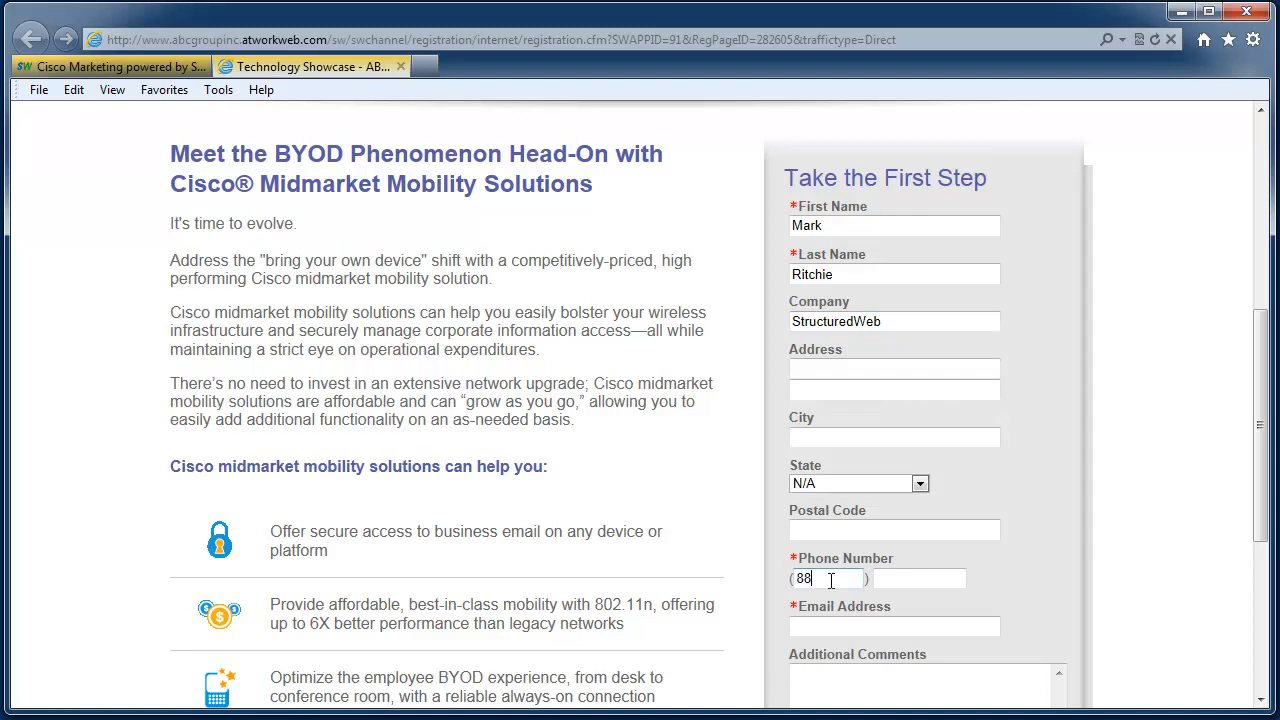
pyautogui.press('BackSpace')
pyautogui.write('888-8888')
pyautogui.click(824, 622)
pyautogui.scroll(-2, 824, 622)
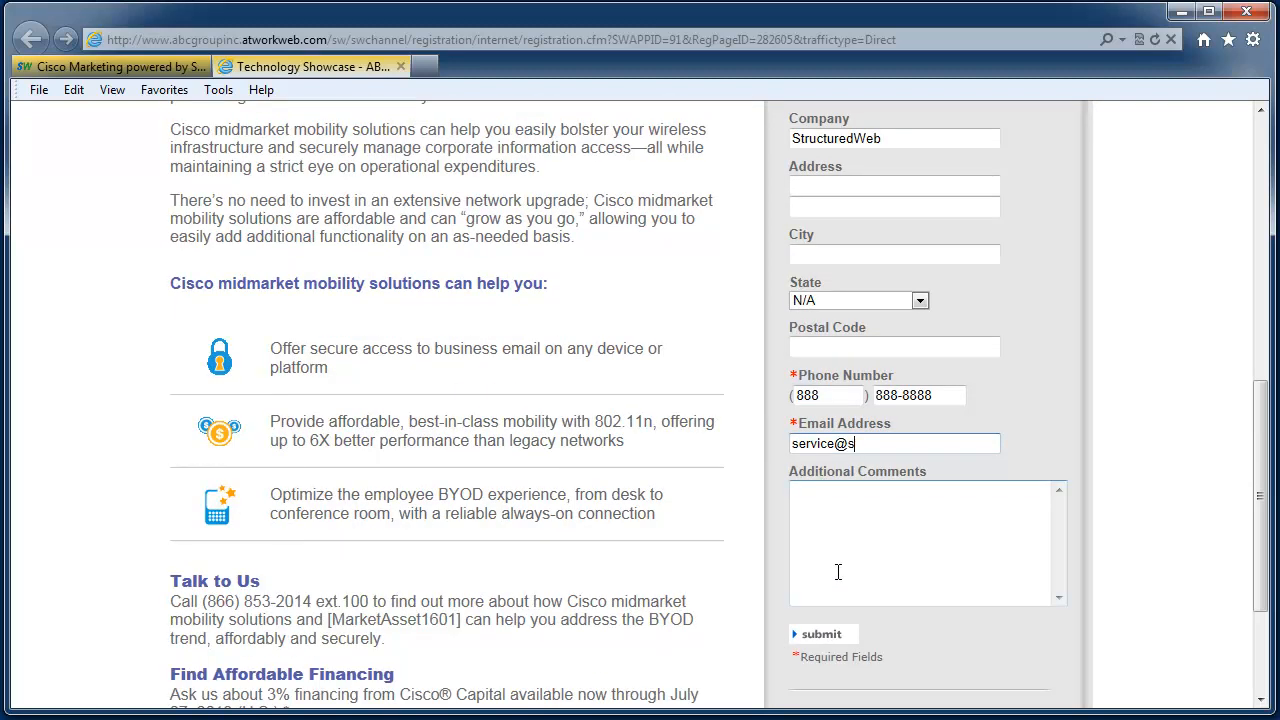
pyautogui.press('Tab')
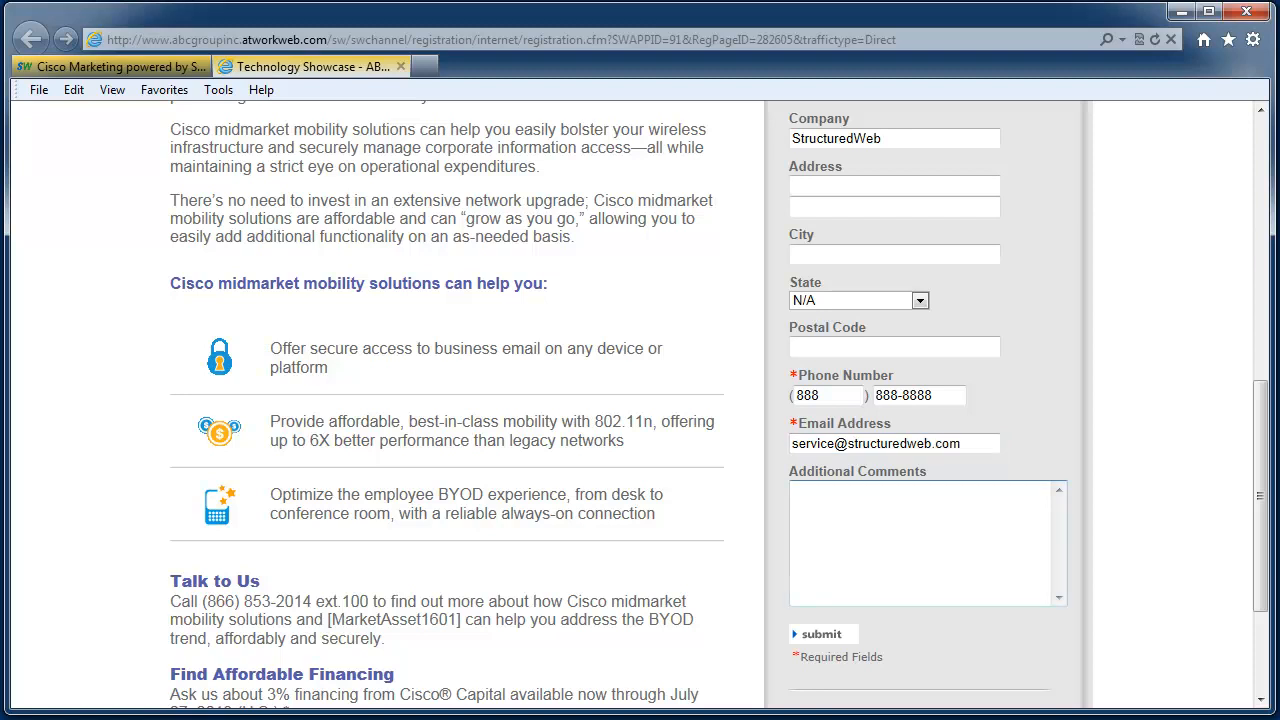
pyautogui.click(813, 636)
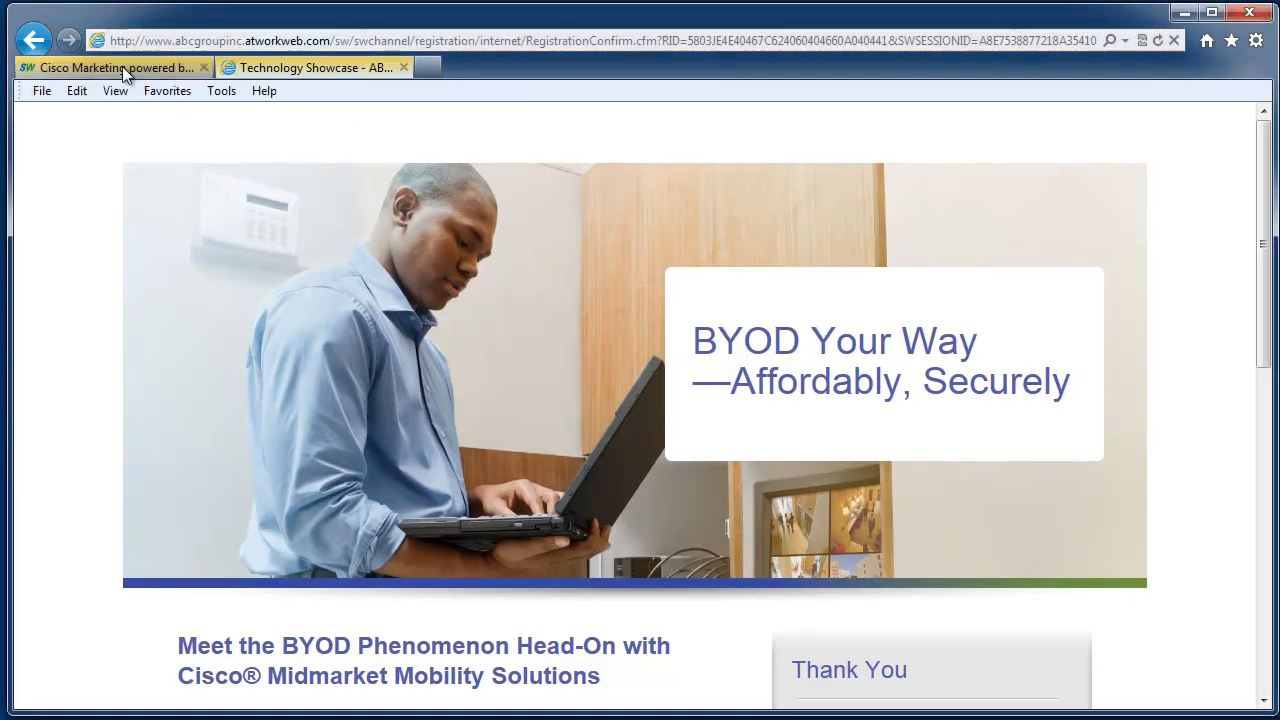
# - Check the test registrant in the event's Registered list, then view the Invited contacts list
pyautogui.click(122, 67)
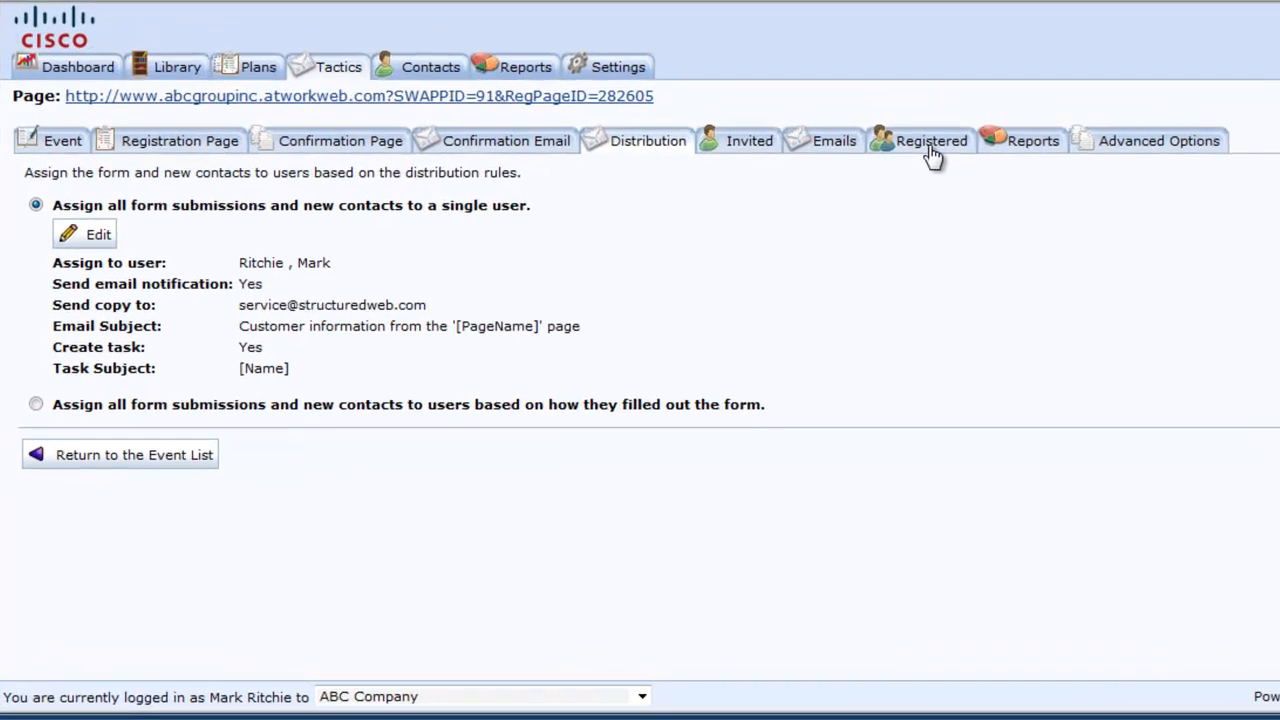
pyautogui.click(982, 114)
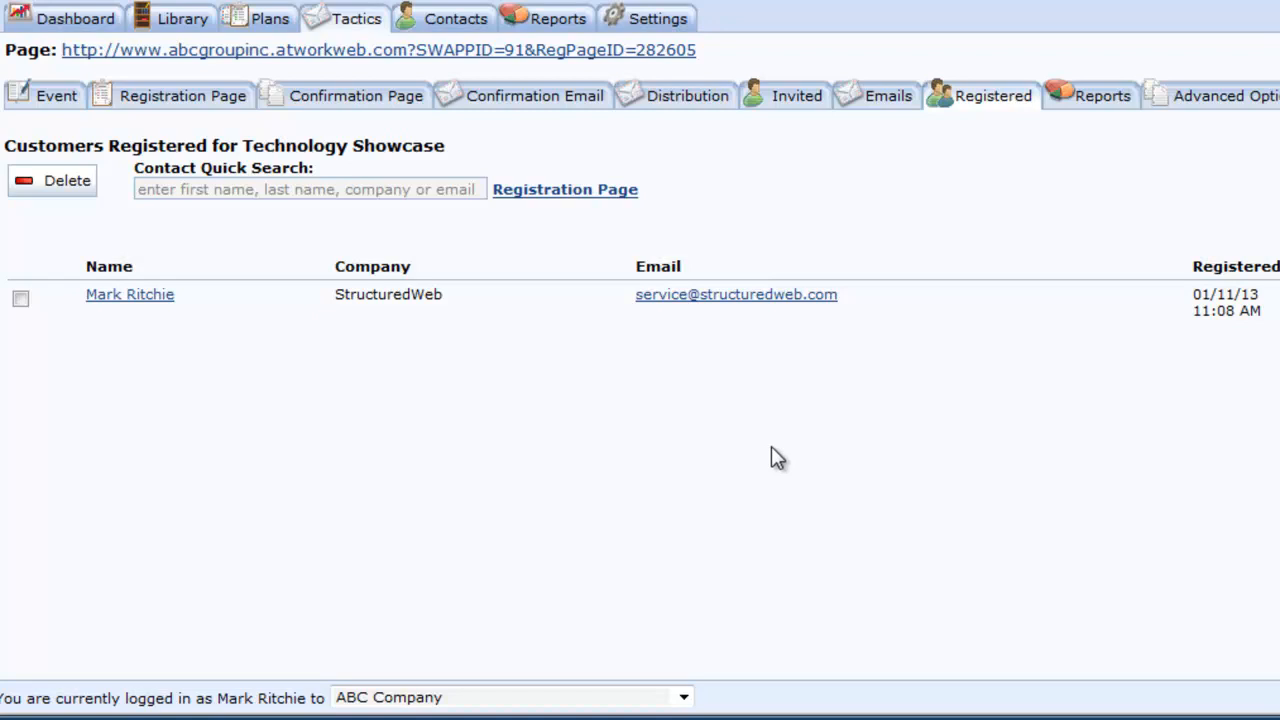
pyautogui.click(816, 110)
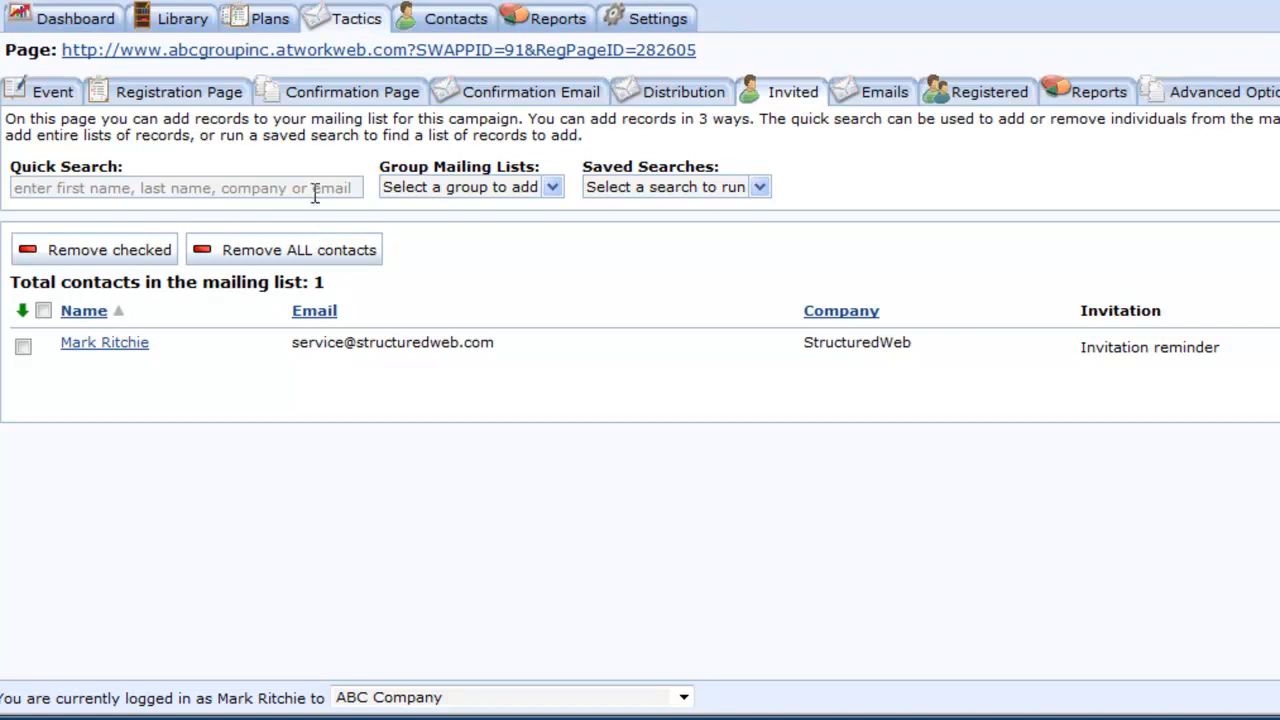
# - Add the SBAM List group to the invitees, bringing the list to 25 contacts, then view Emails
pyautogui.click(556, 188)
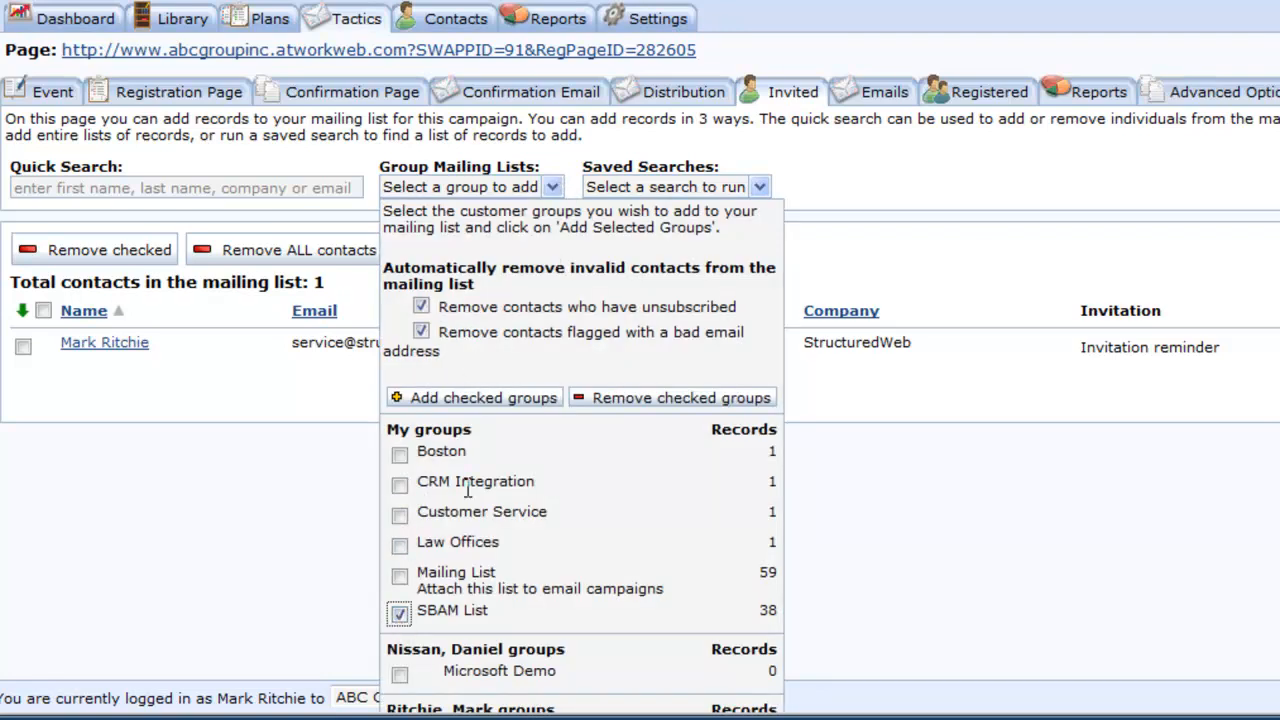
pyautogui.click(484, 398)
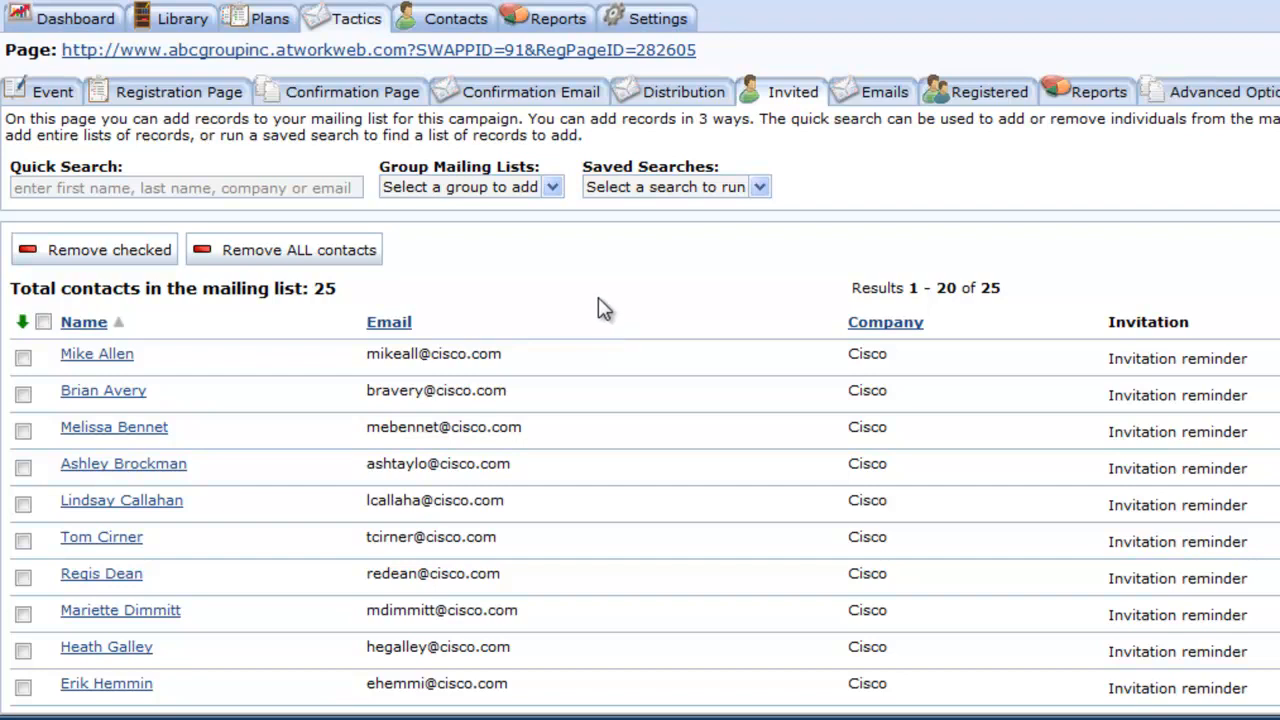
pyautogui.click(886, 95)
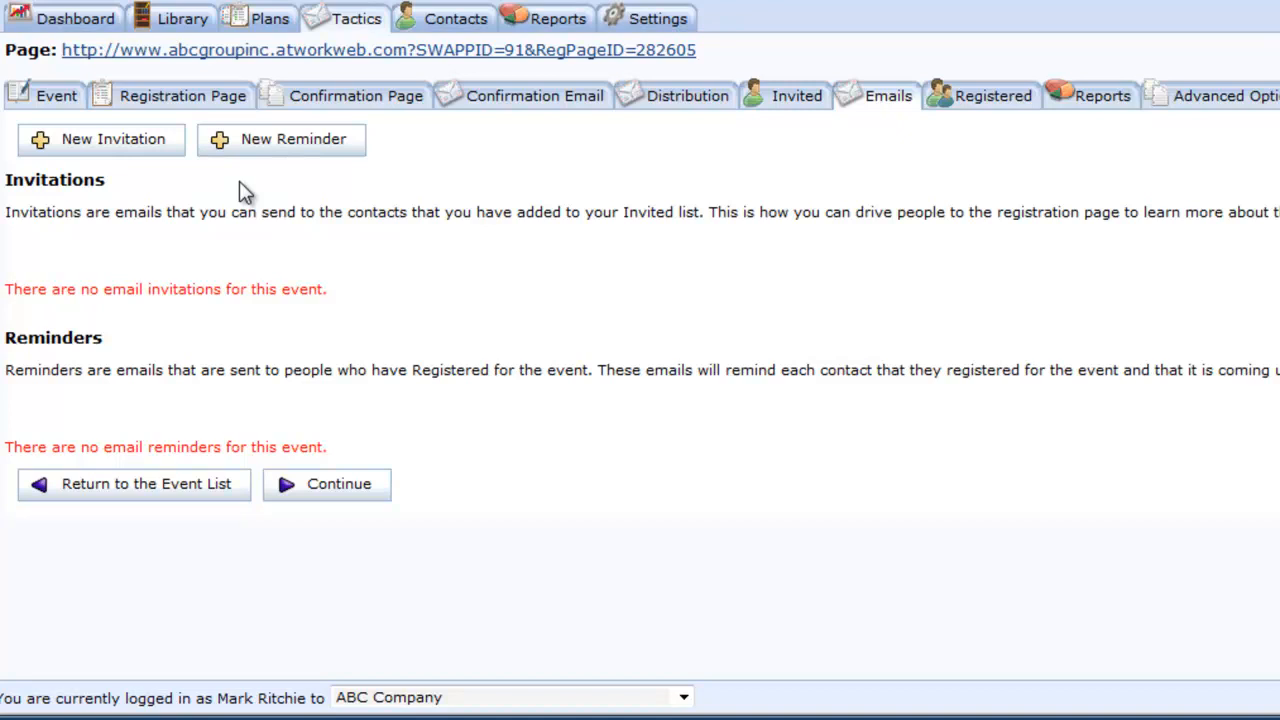
# - Create a new invitation email named 'Technology Showcase' and save it
pyautogui.click(130, 152)
pyautogui.write('Technology Show')
pyautogui.write('case')
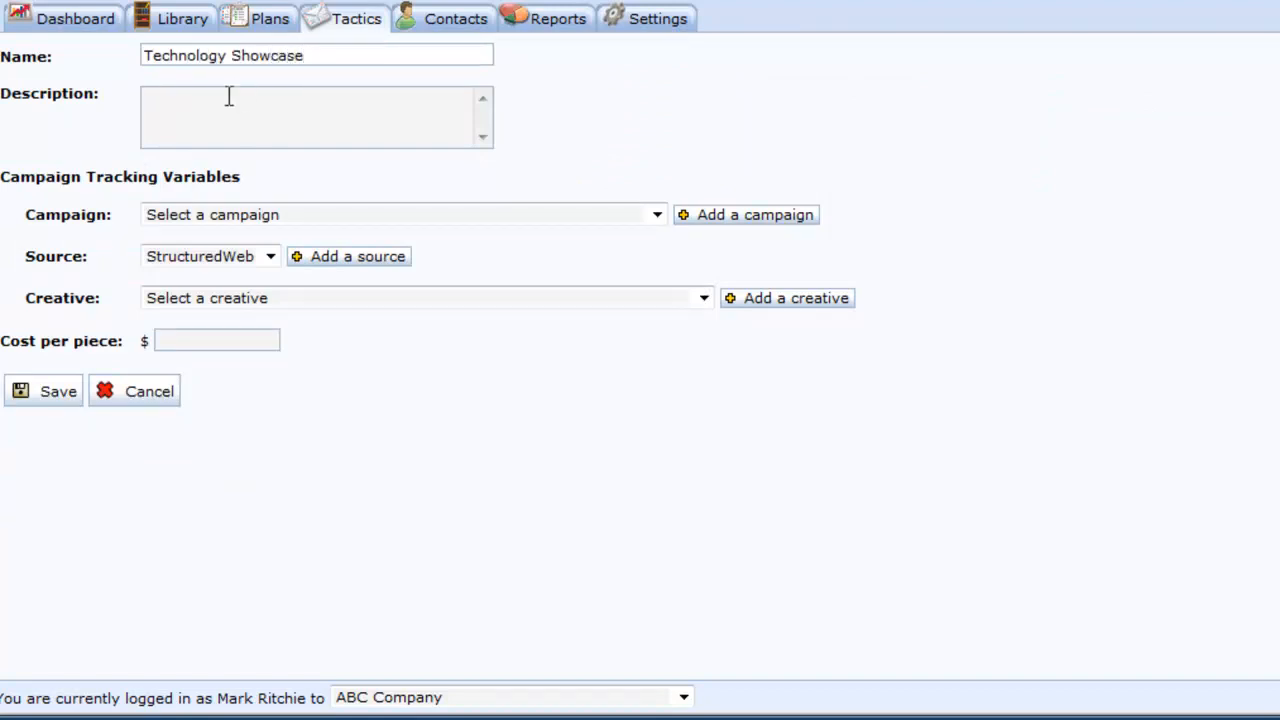
pyautogui.click(44, 391)
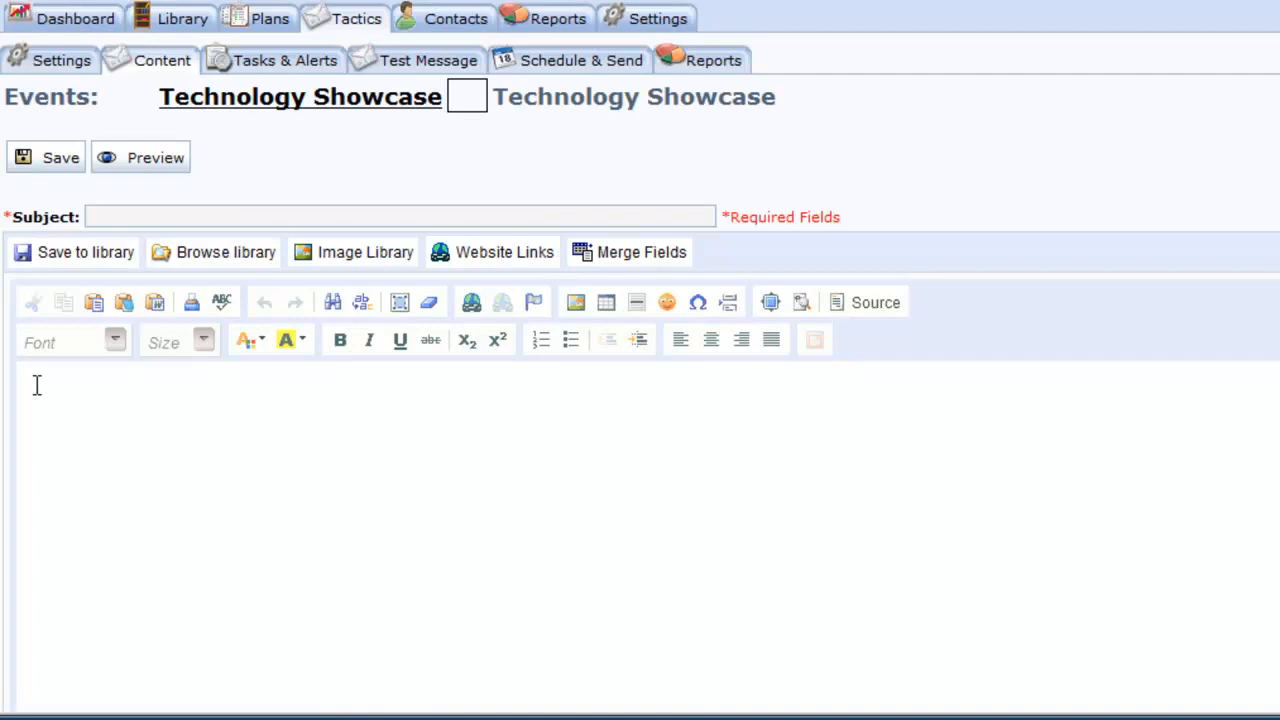
# - Set subject 'Technology Showcase Event' and body 'Please register for our first annual technology showcase.', then save
pyautogui.click(143, 217)
pyautogui.write('Technology Showcase Event')
pyautogui.click(416, 451)
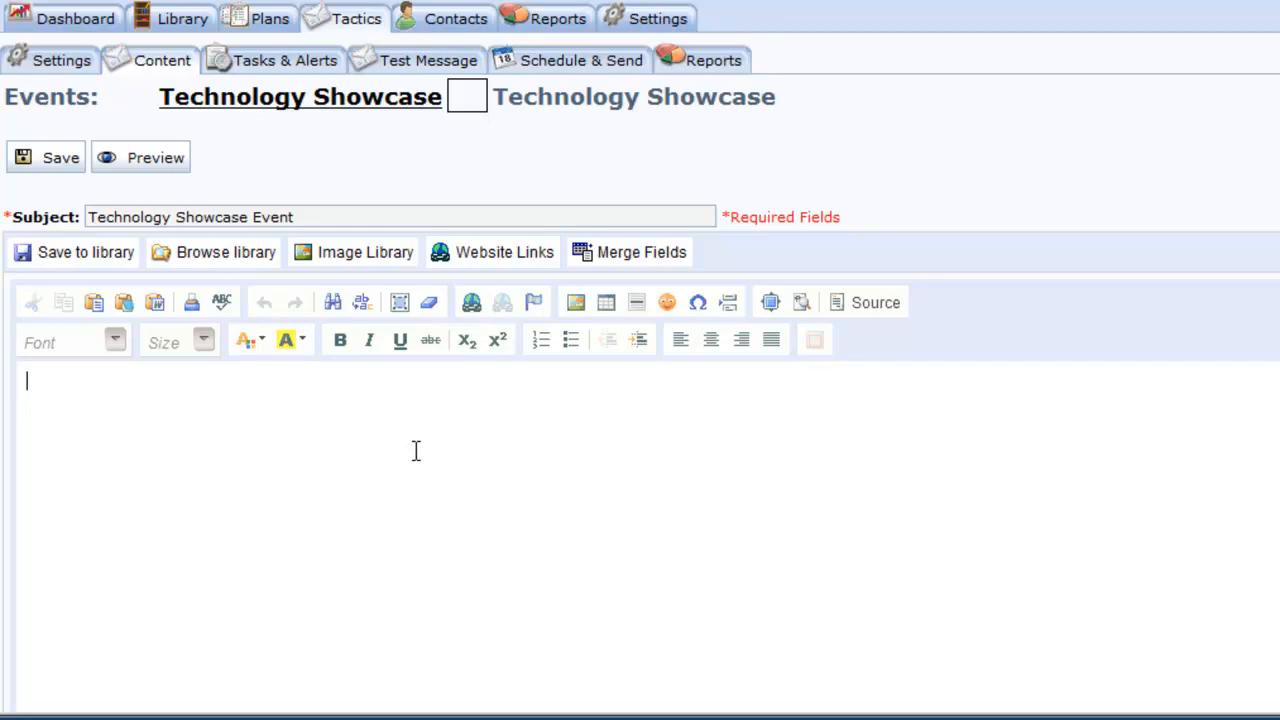
pyautogui.write('Please register fo')
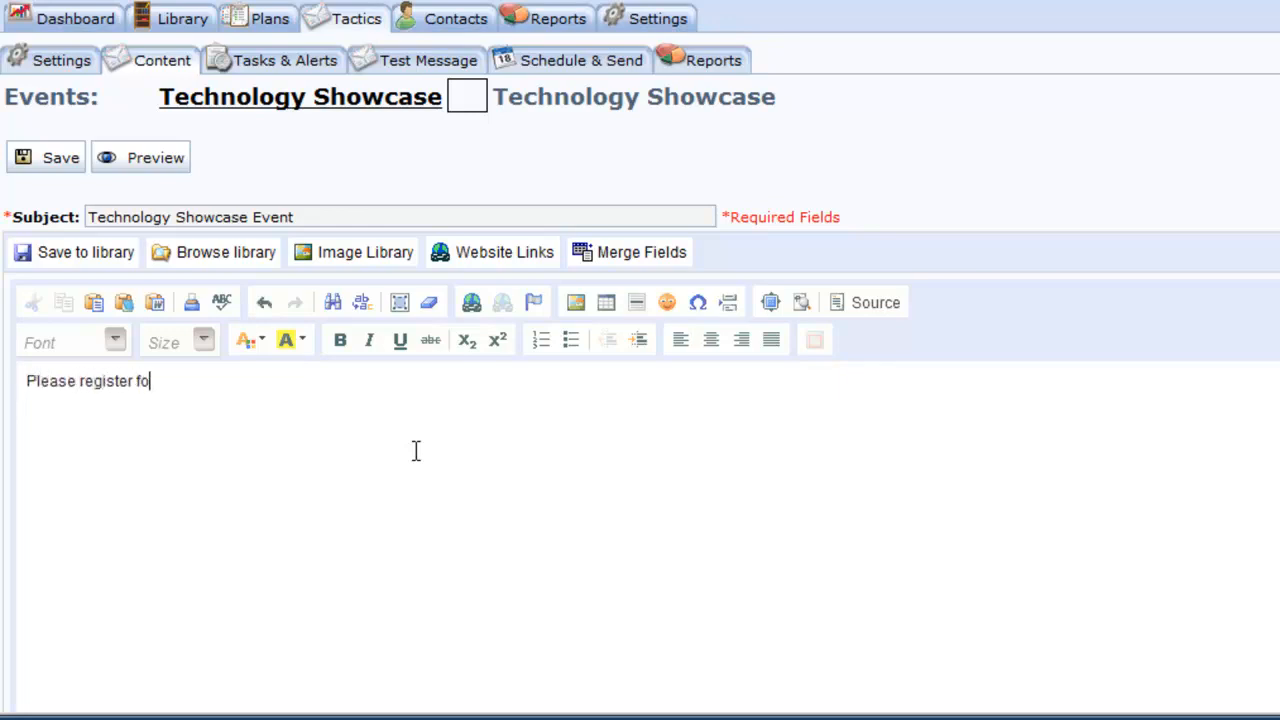
pyautogui.write('r our first annual')
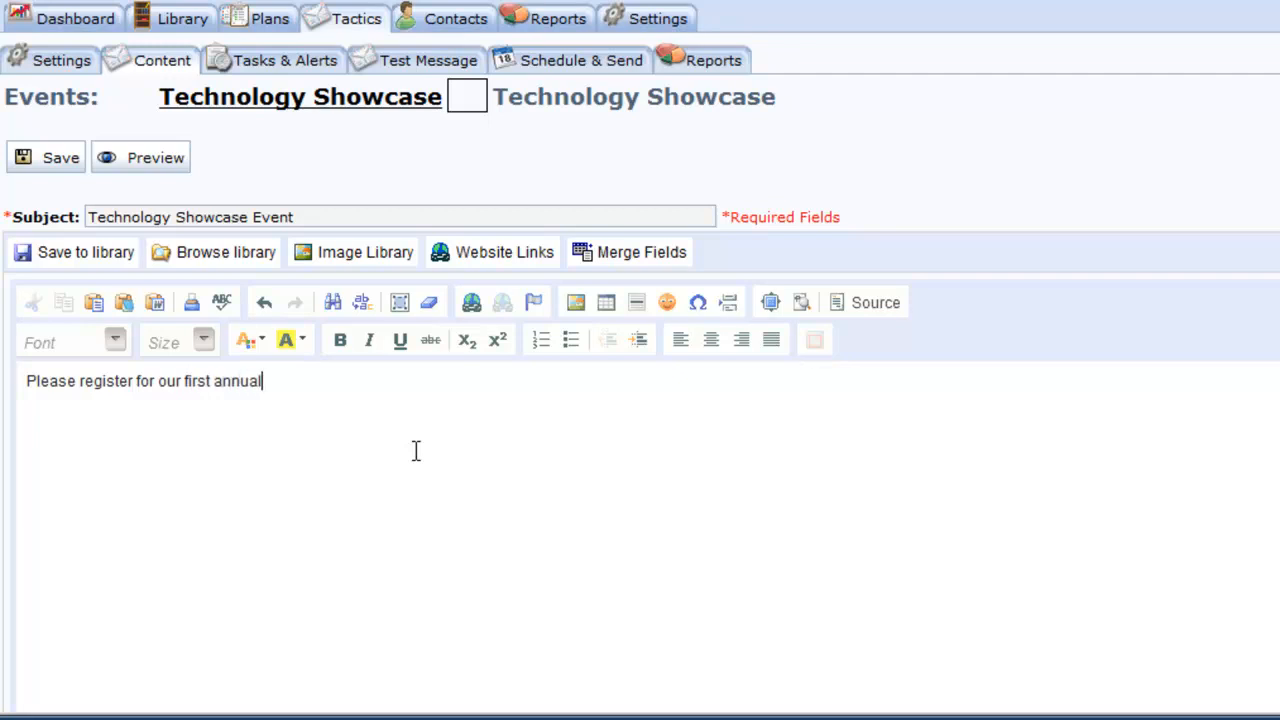
pyautogui.write(' technology showcase.')
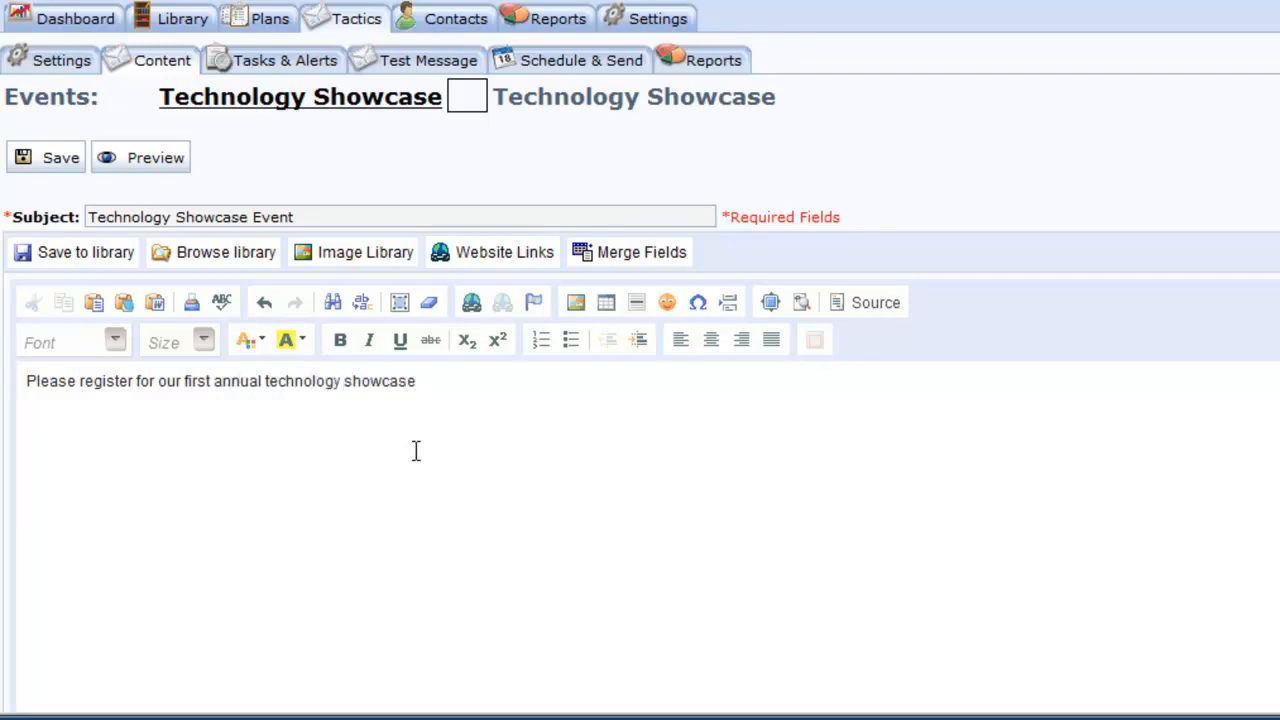
pyautogui.click(58, 158)
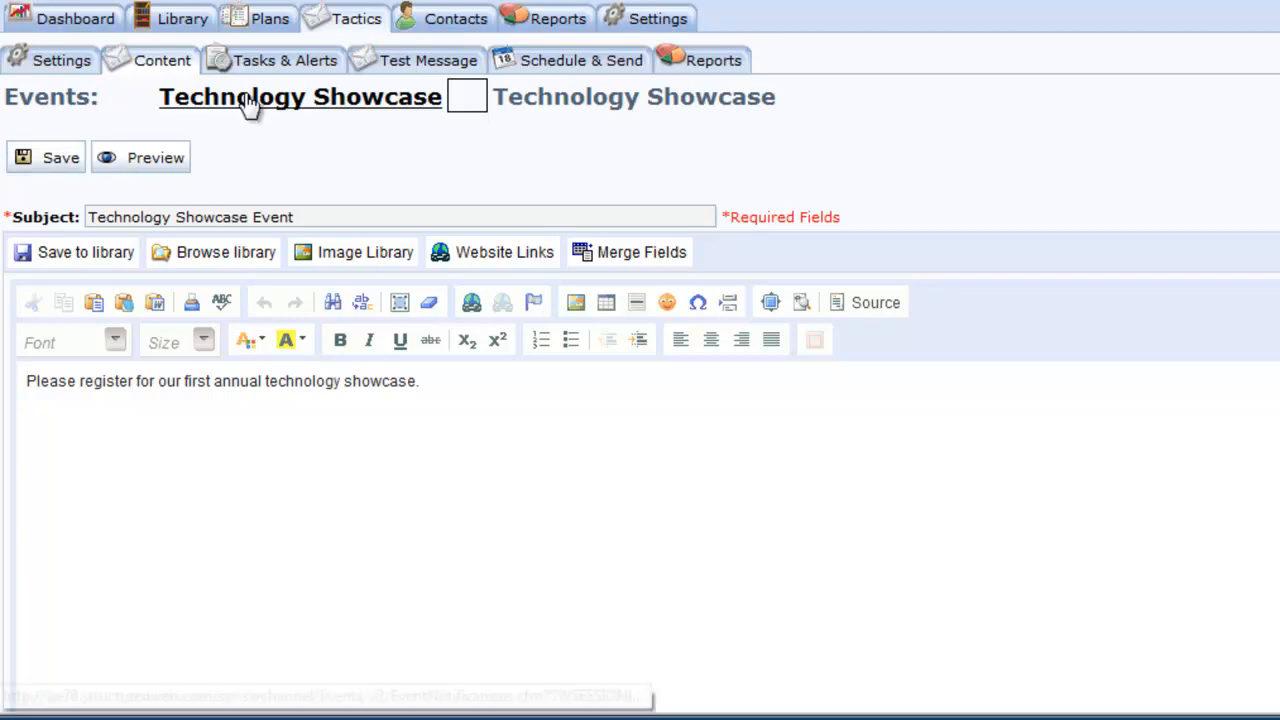
pyautogui.click(300, 62)
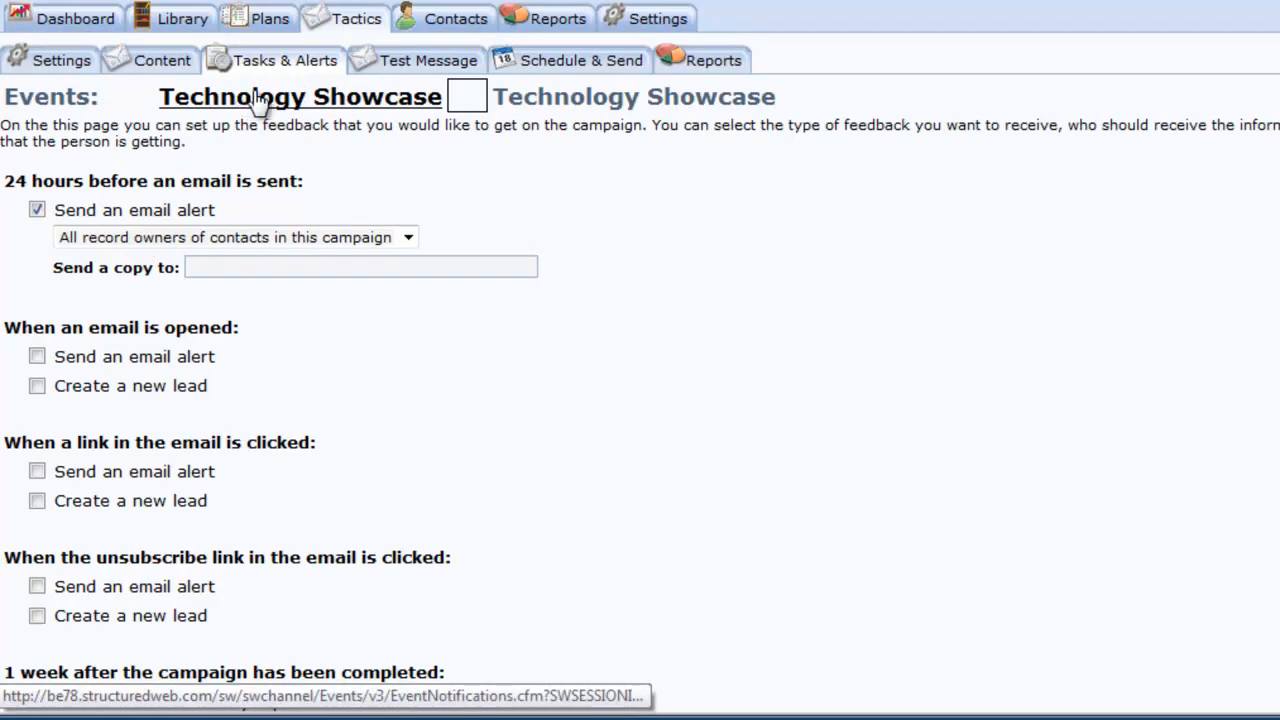
# - Send a test of the invitation only to the service e-mail address, then view its Schedule & Send page
pyautogui.click(390, 68)
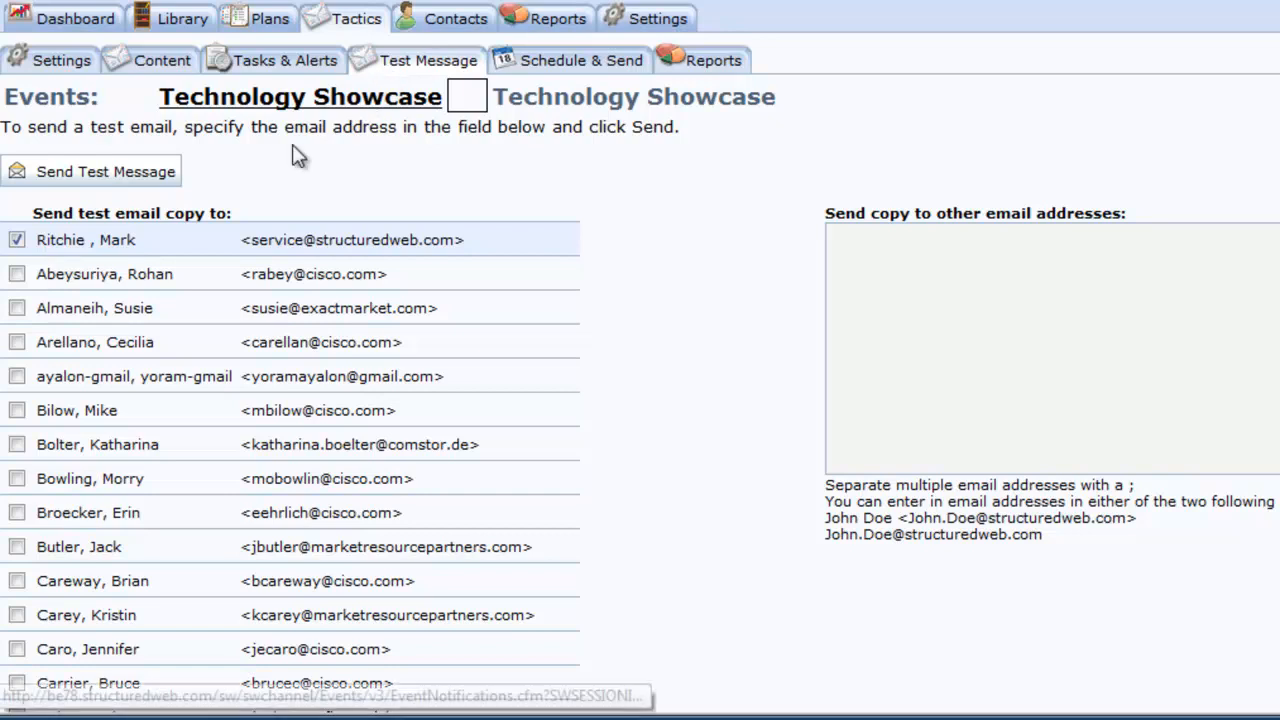
pyautogui.click(17, 241)
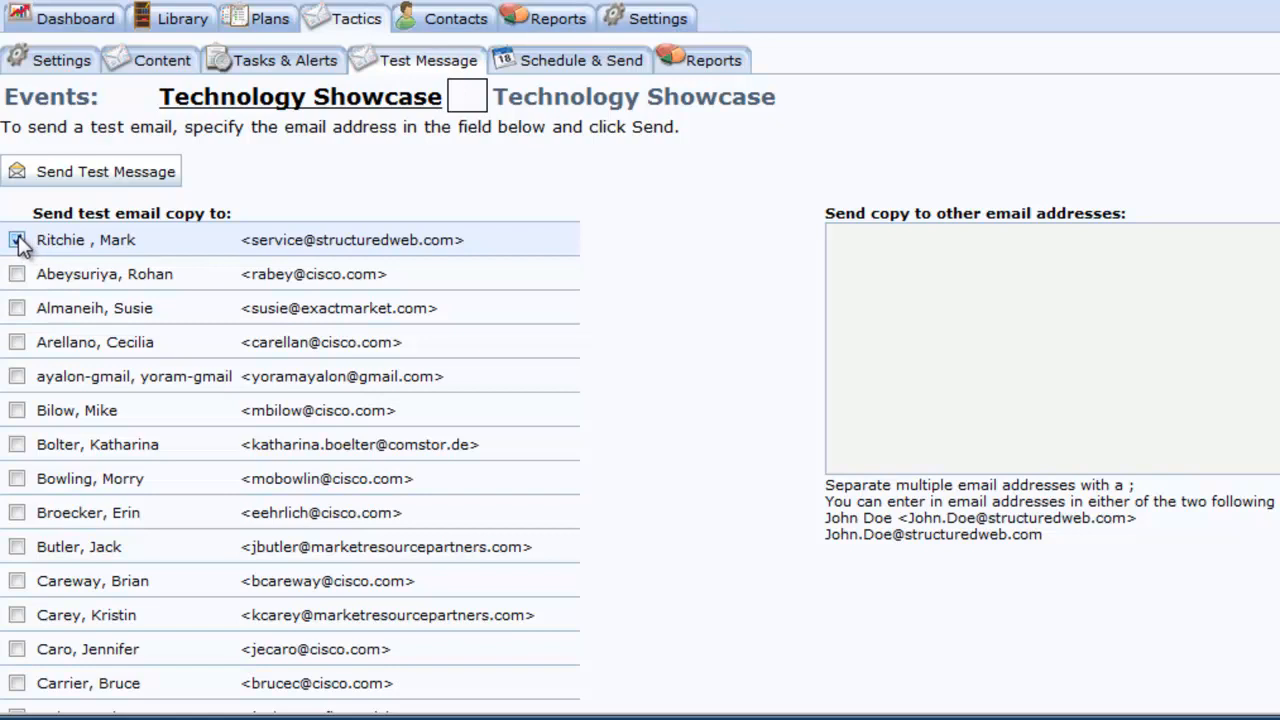
pyautogui.click(17, 241)
pyautogui.click(940, 325)
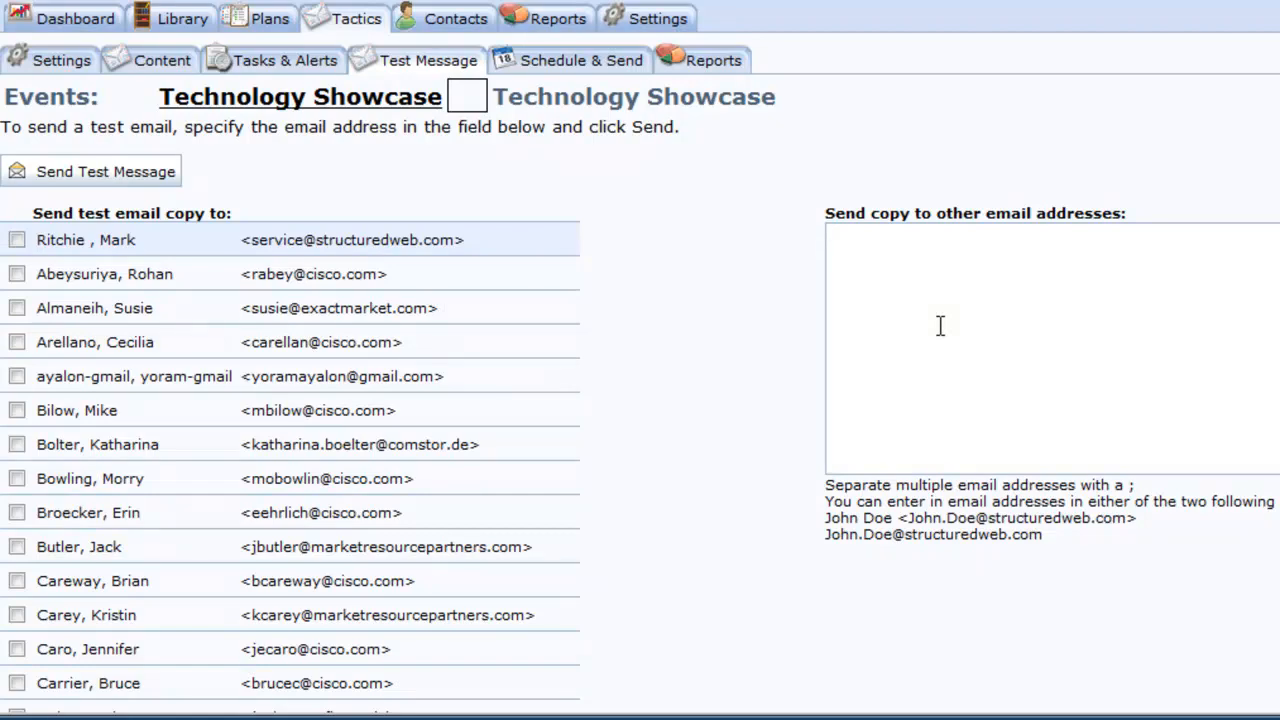
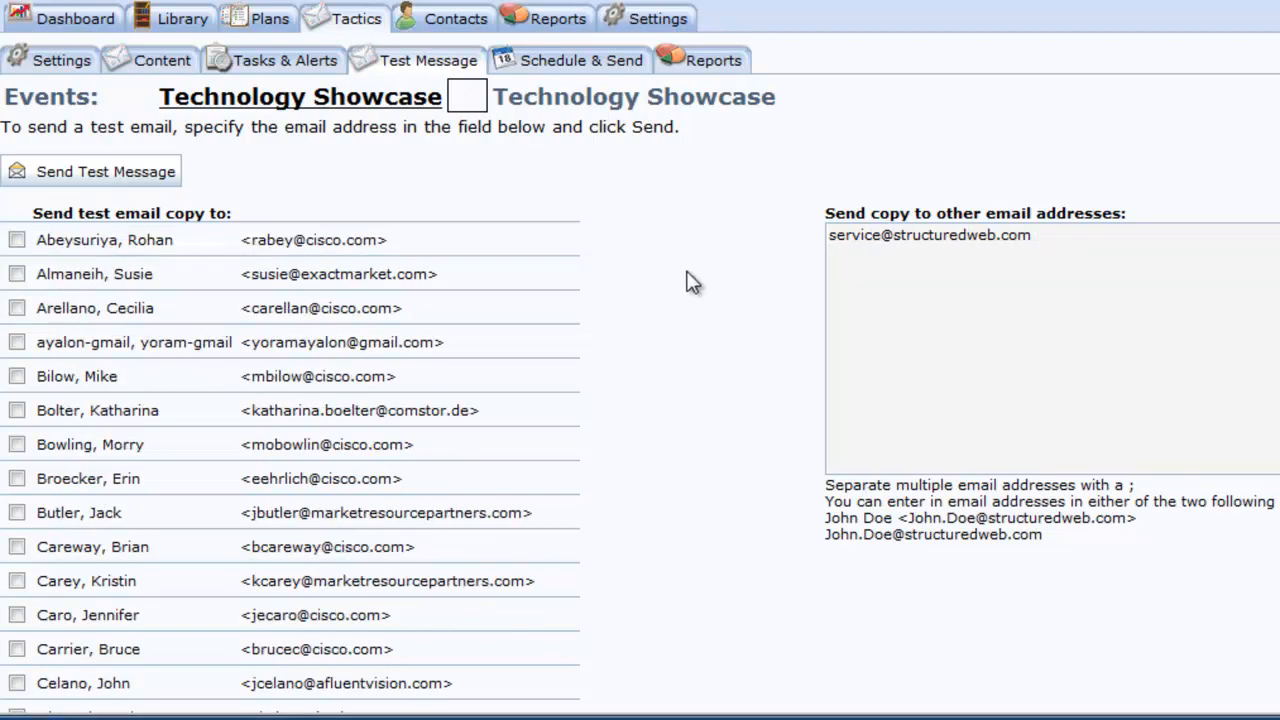
pyautogui.click(140, 180)
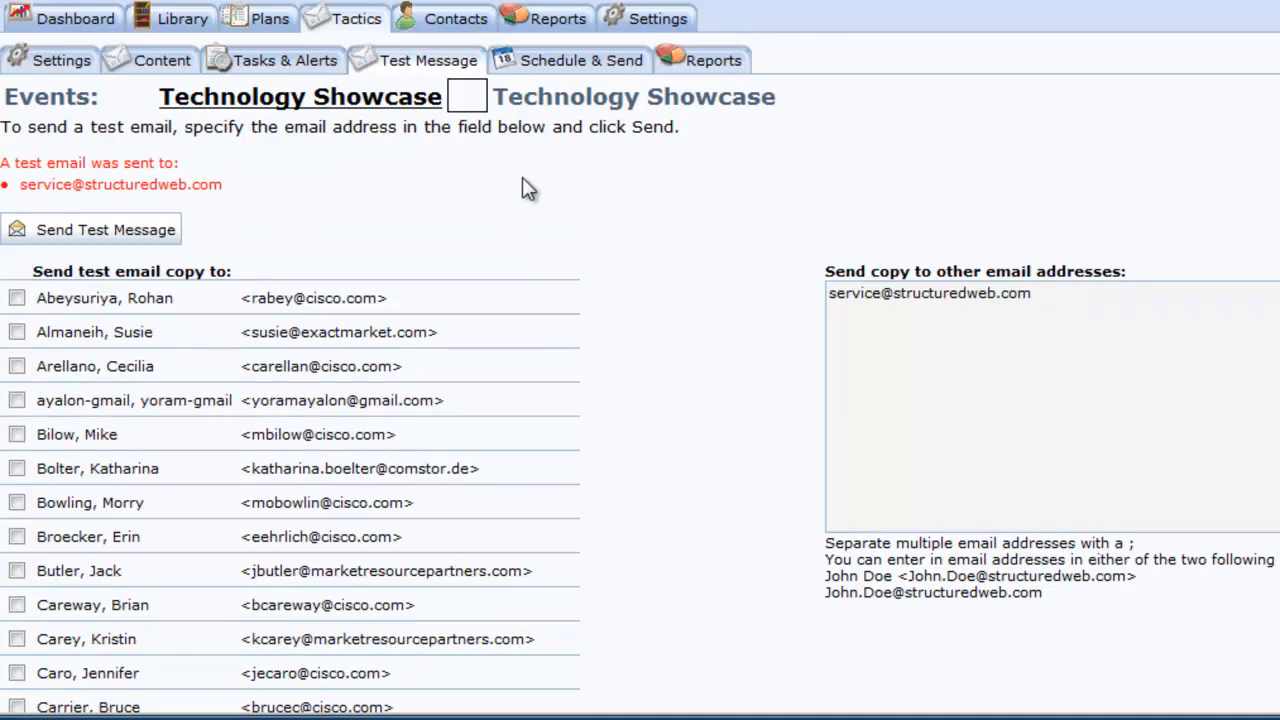
pyautogui.click(610, 66)
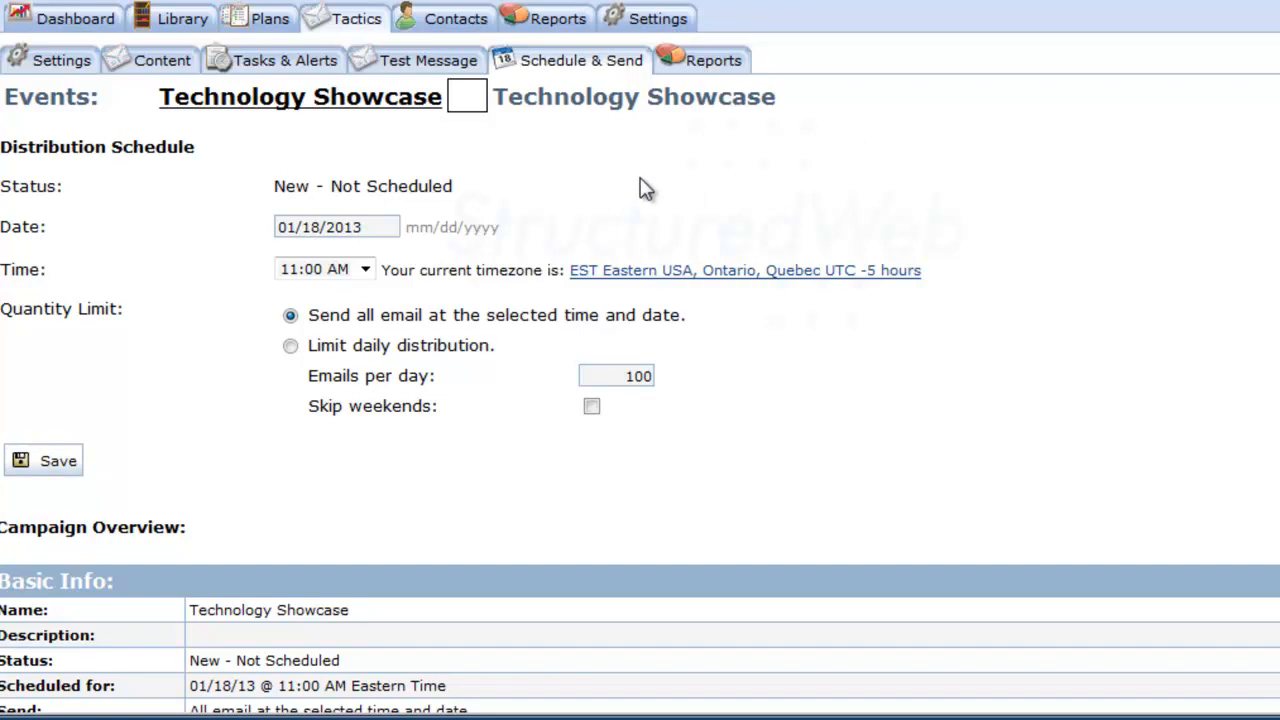
# - Return to the event's email list showing the invitation at 1/18/2013 11:00 AM, then view Reports
pyautogui.click(337, 108)
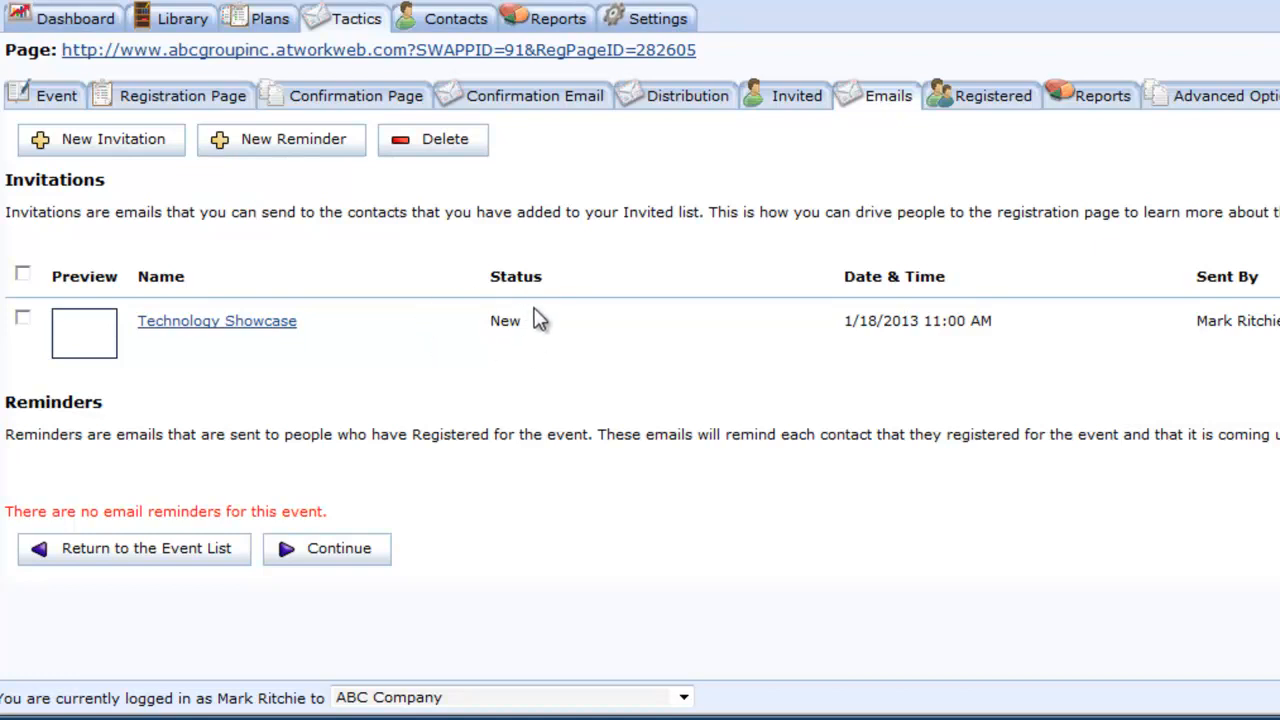
pyautogui.click(1102, 100)
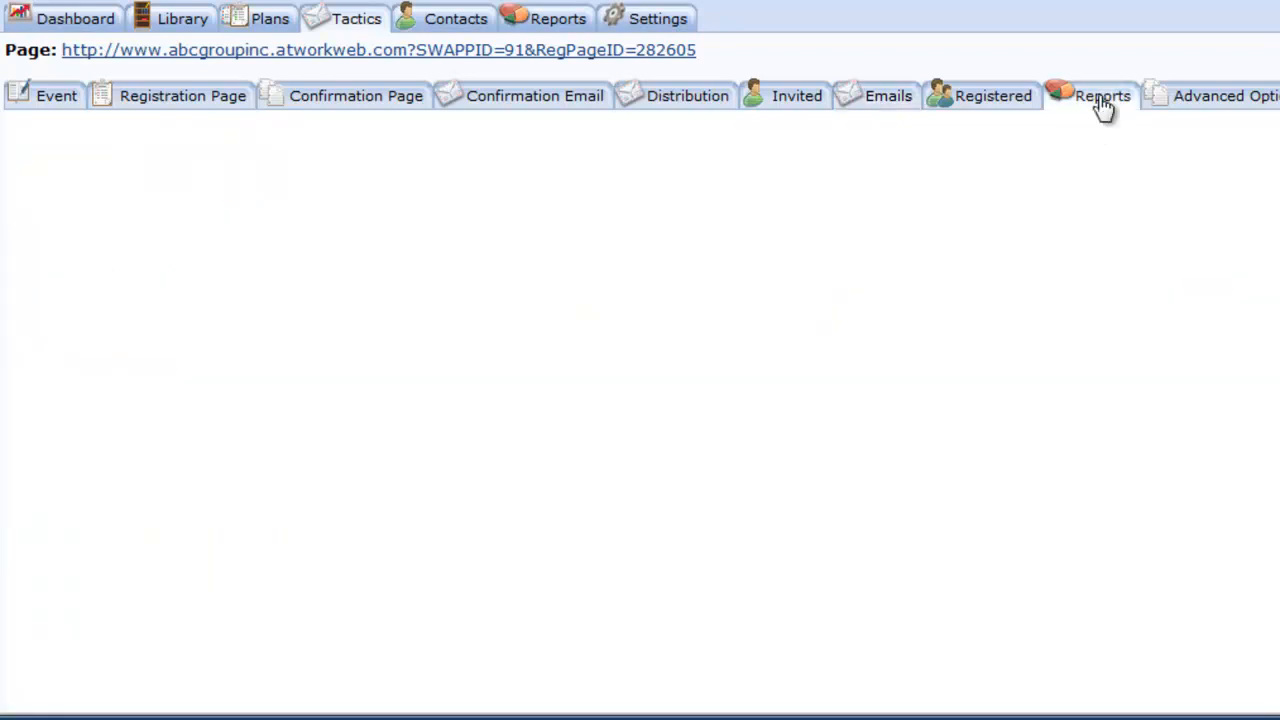